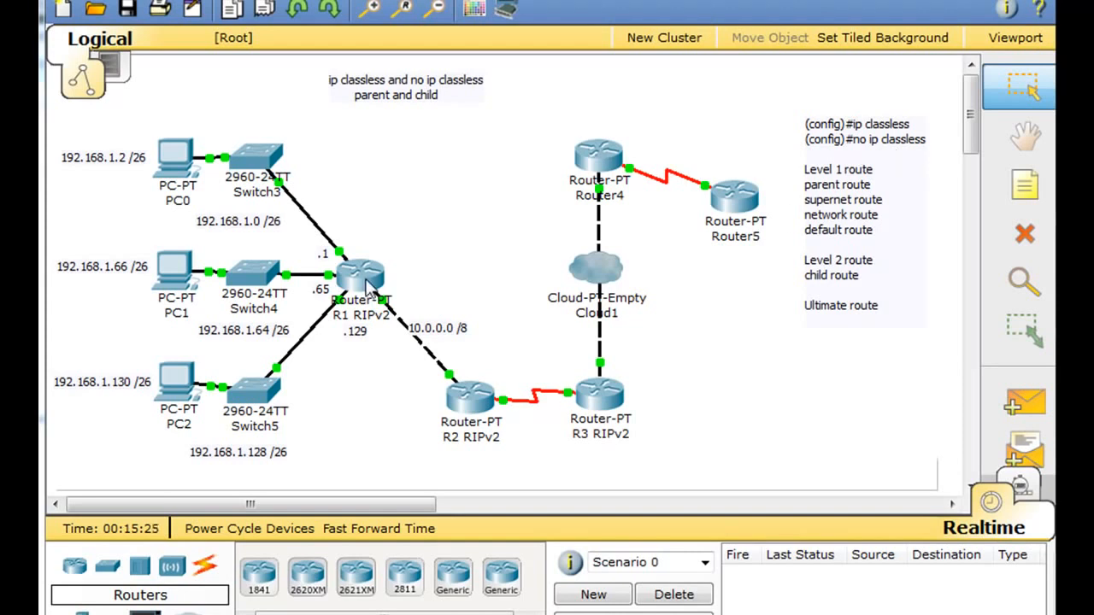
Step: Open the command line of router R1 and enter privileged EXEC mode
left_click(369, 285)
left_click_drag(393, 81, 540, 10)
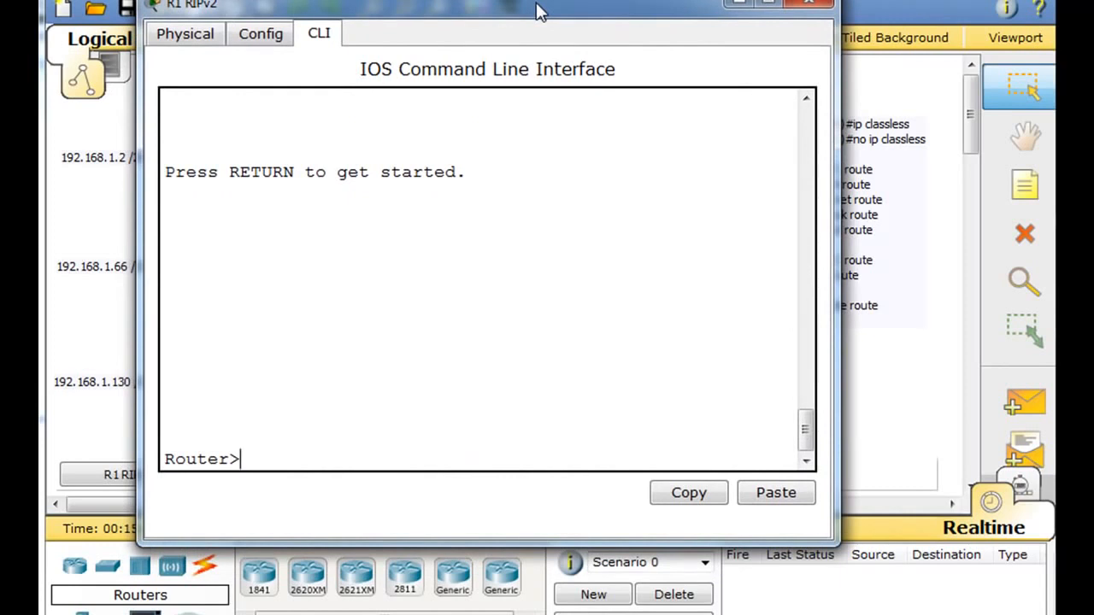
type("en")
key("Return")
Step: Display R1's running configuration with show run, page to the ip classless line, and close the router window
type("show")
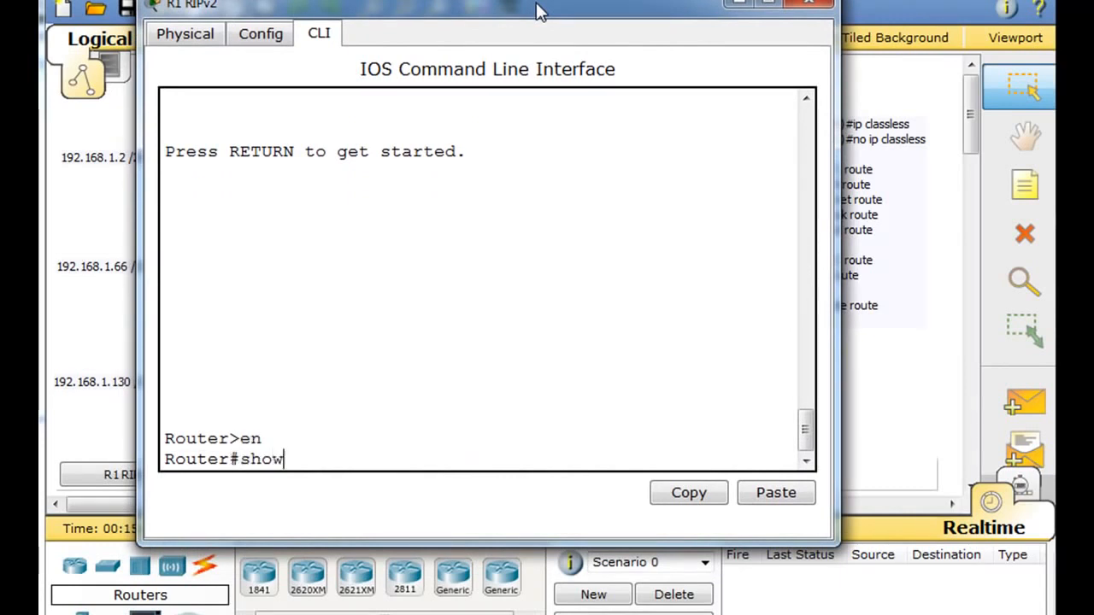
type(" run")
key("Return")
key("space")
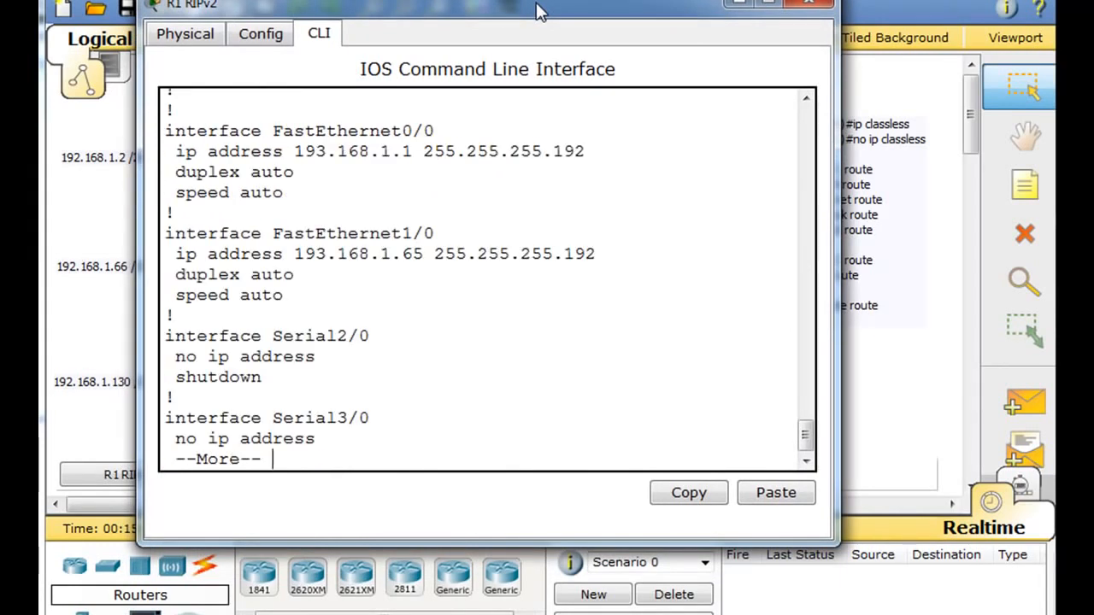
key("space")
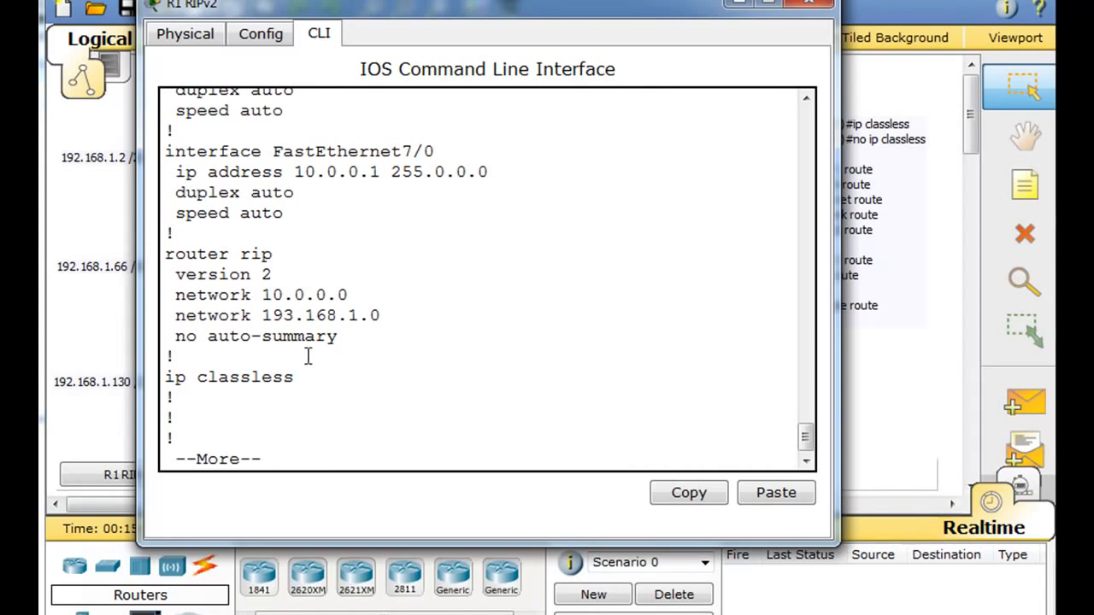
left_click_drag(308, 376, 166, 377)
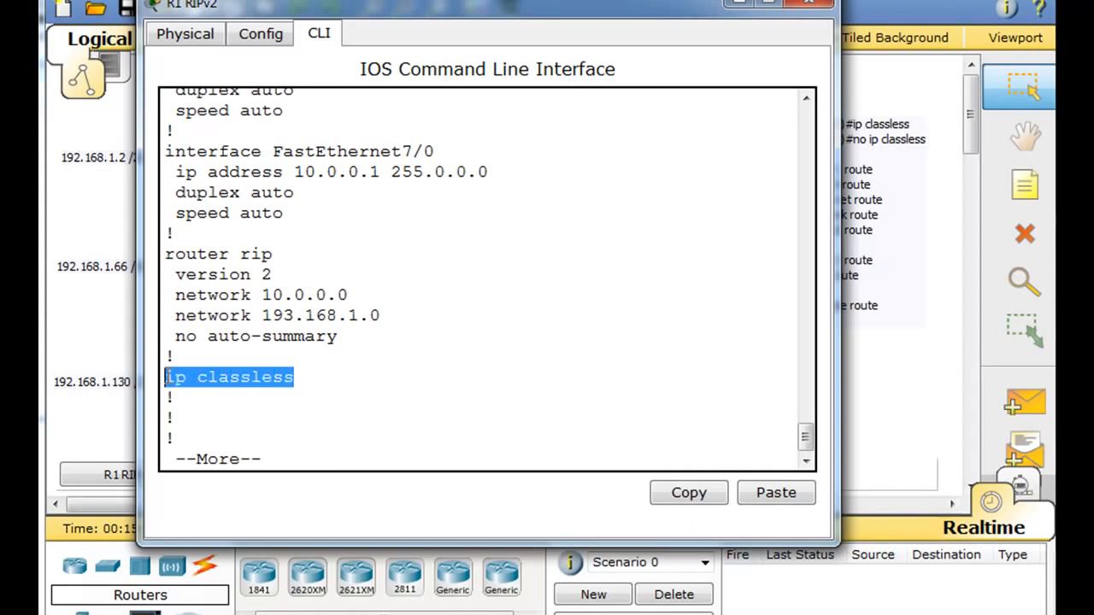
left_click(334, 435)
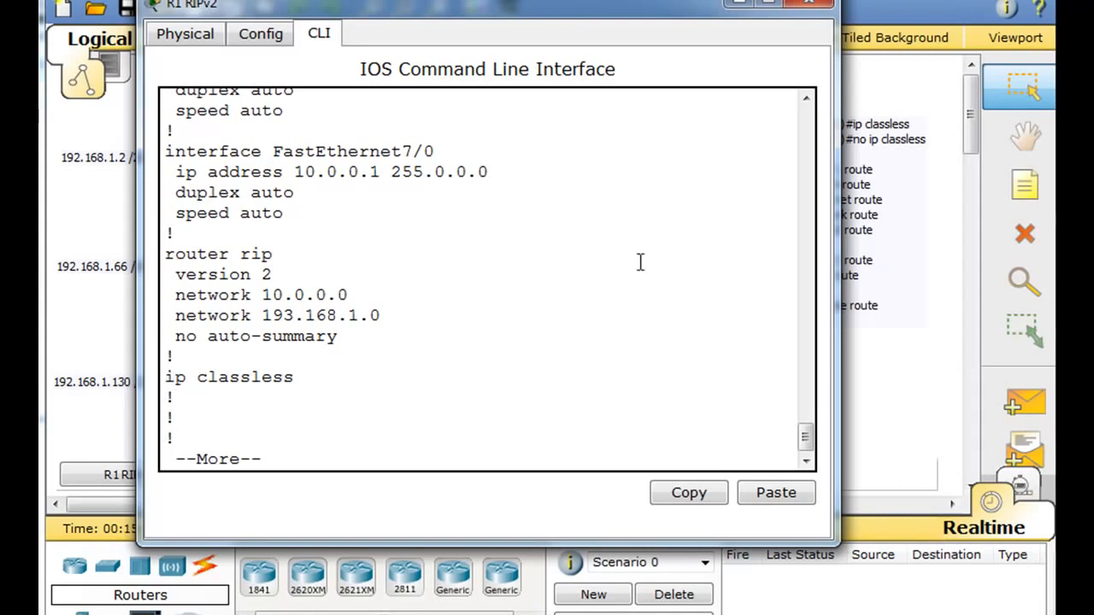
left_click(809, 4)
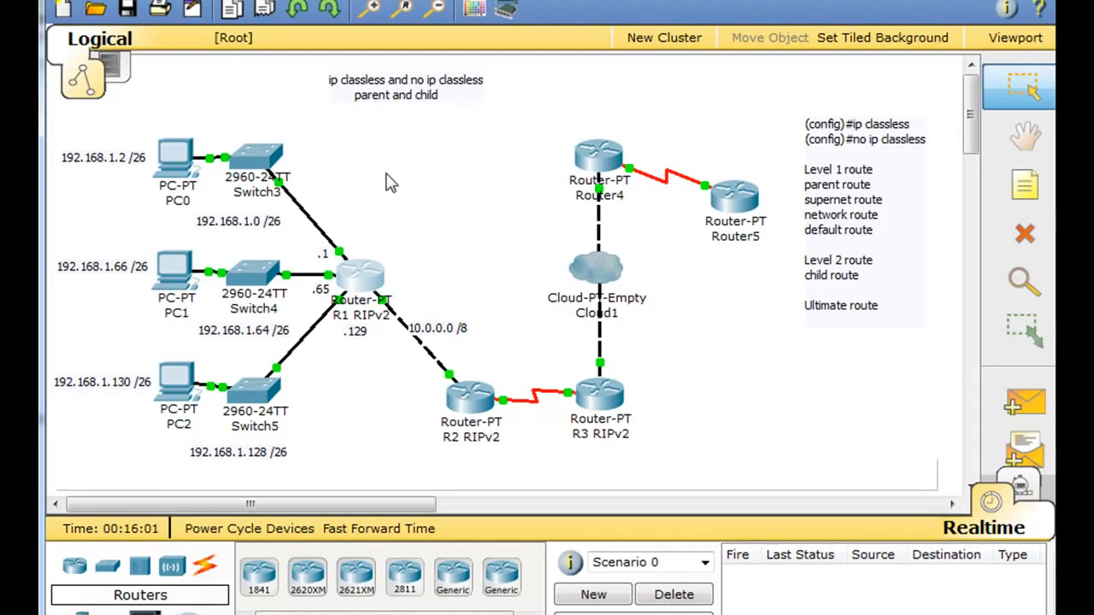
Step: Place a note reading 192.168.1.0/24 above PC0 in the topology
left_click(1026, 192)
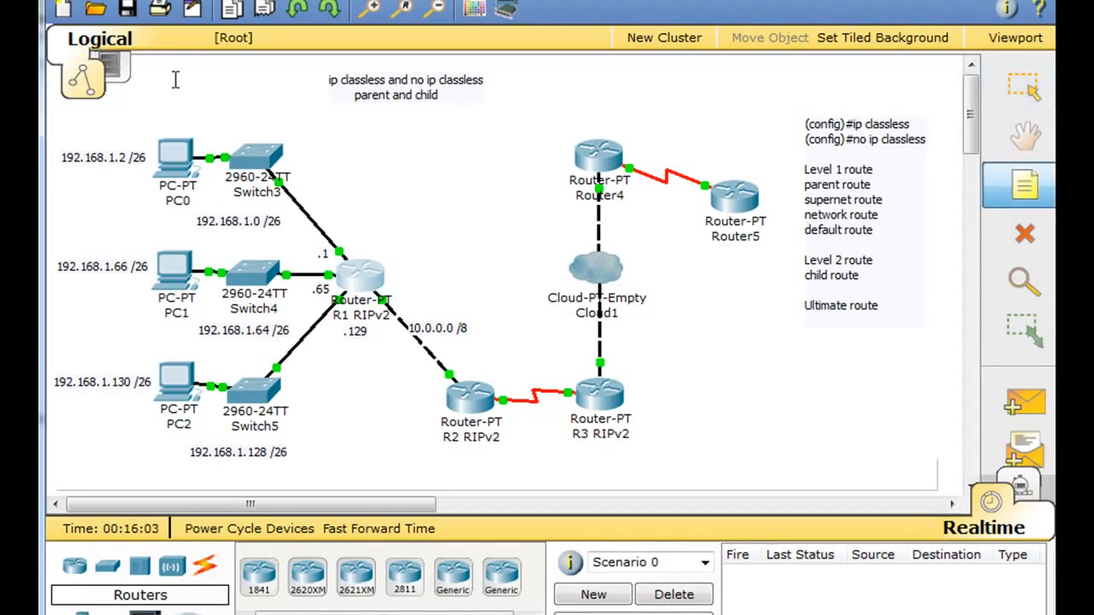
left_click(164, 89)
type("192.168.1.")
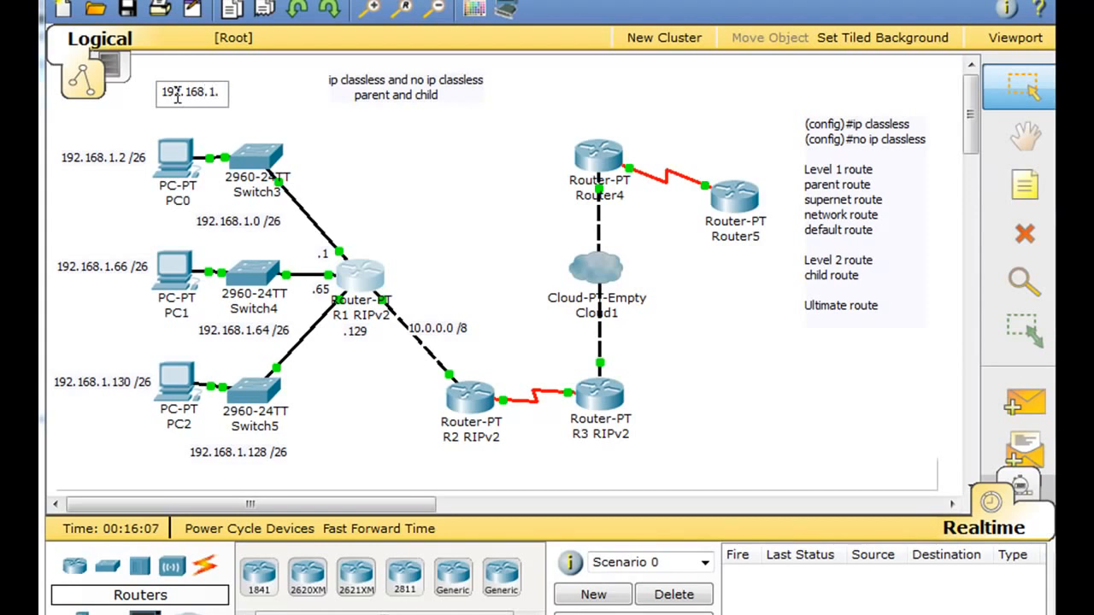
type("0/24")
left_click(238, 130)
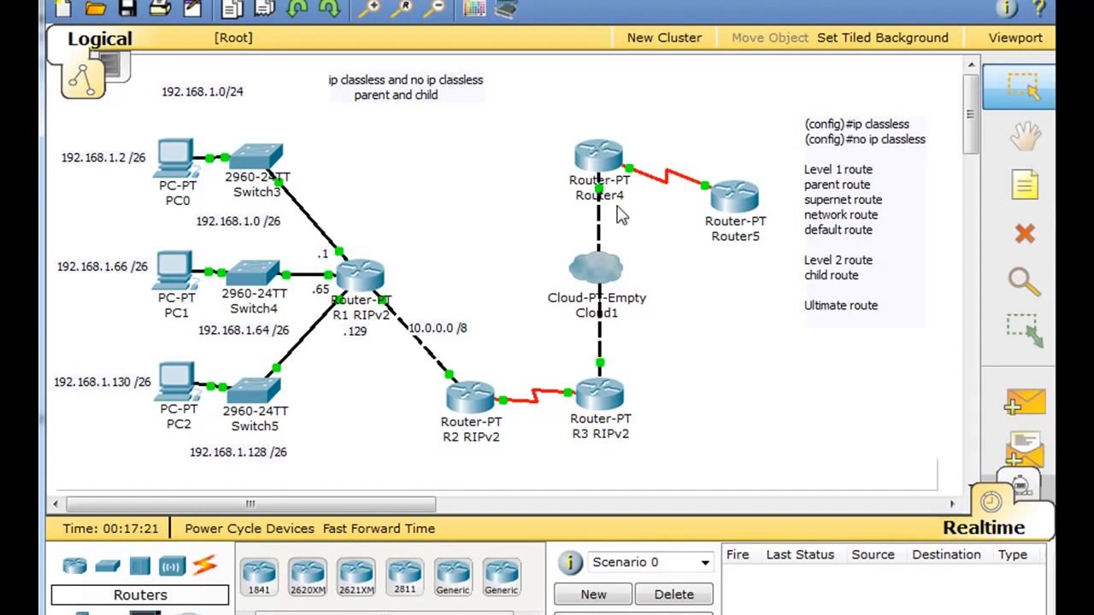
Step: Display R1's routing table with show ip route and widen the router window to fit the entries
left_click(359, 286)
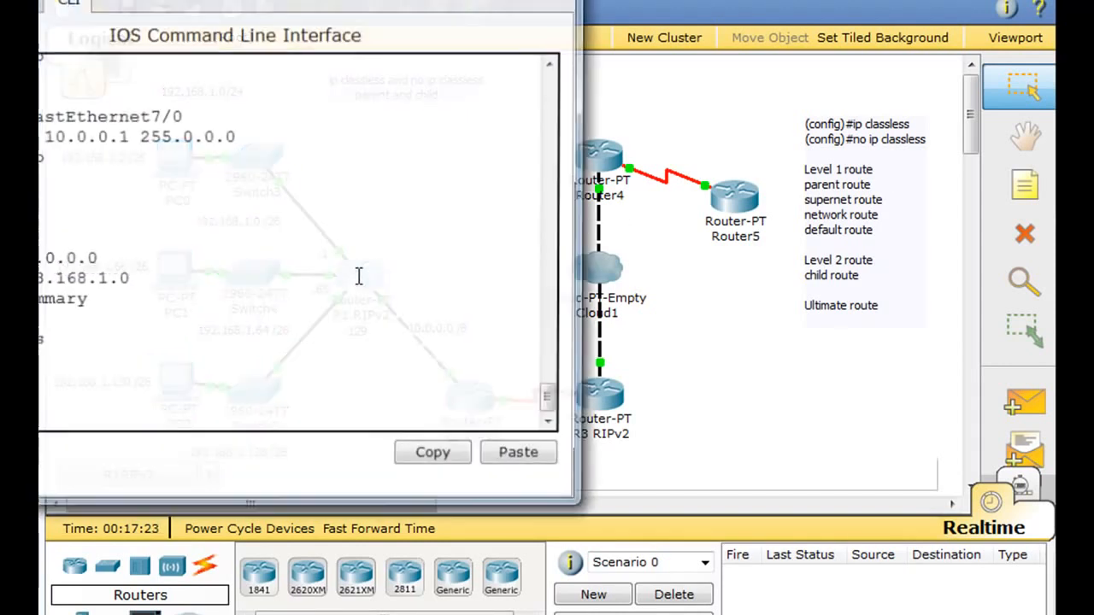
left_click_drag(261, 12, 455, 1)
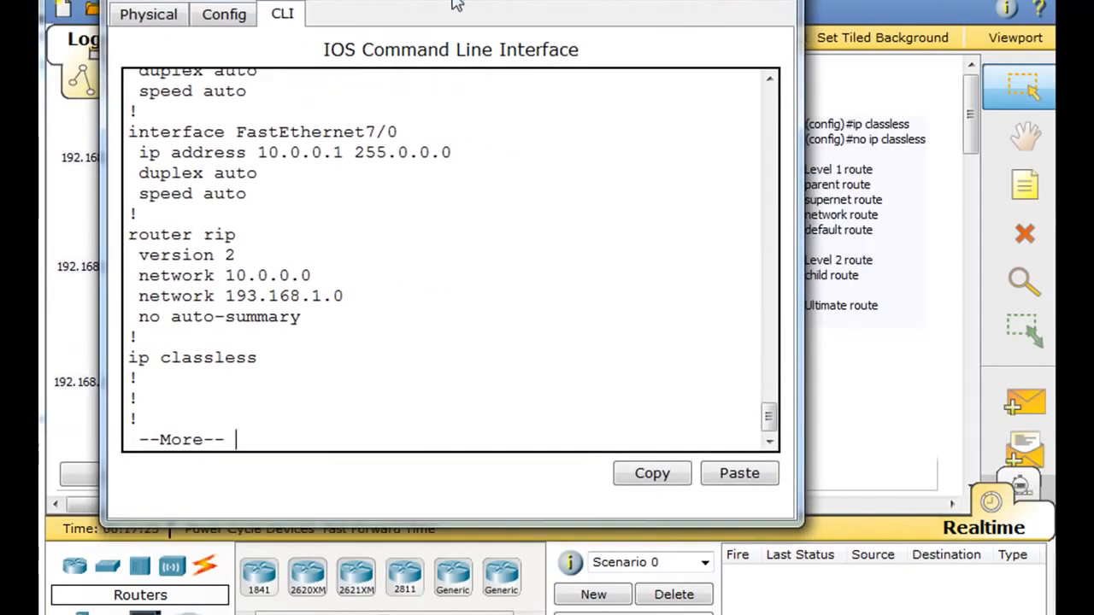
key("space")
type("sh")
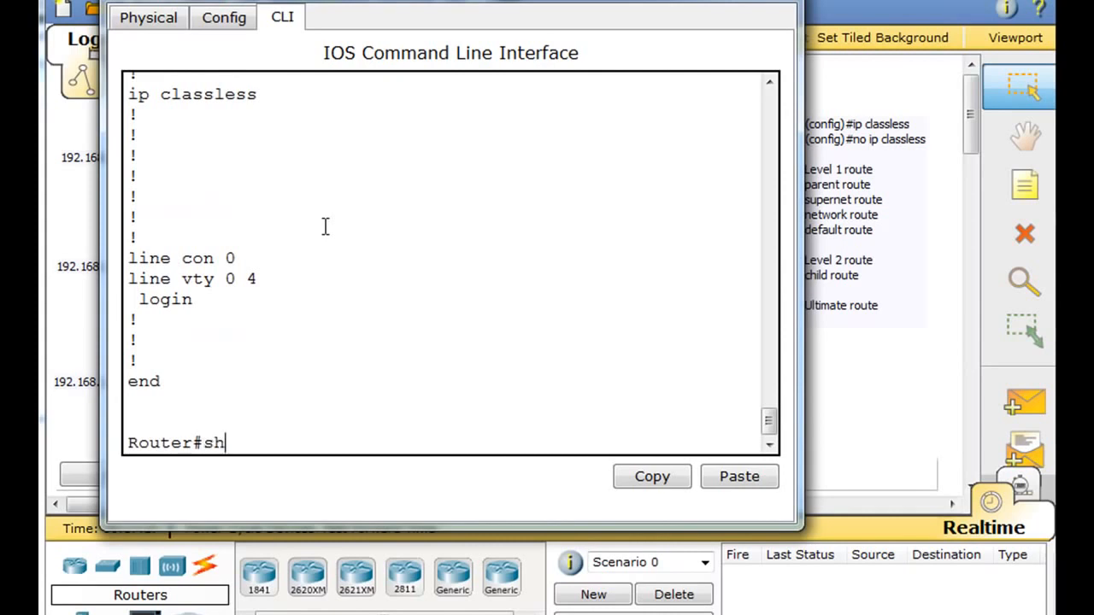
type("ow ip rout")
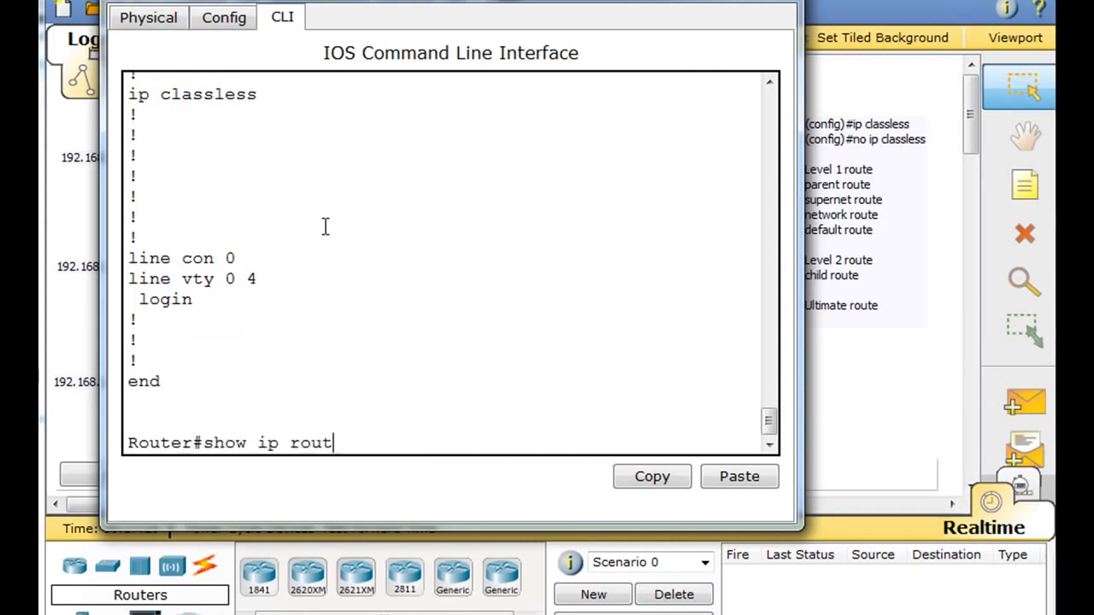
type("e")
key("Return")
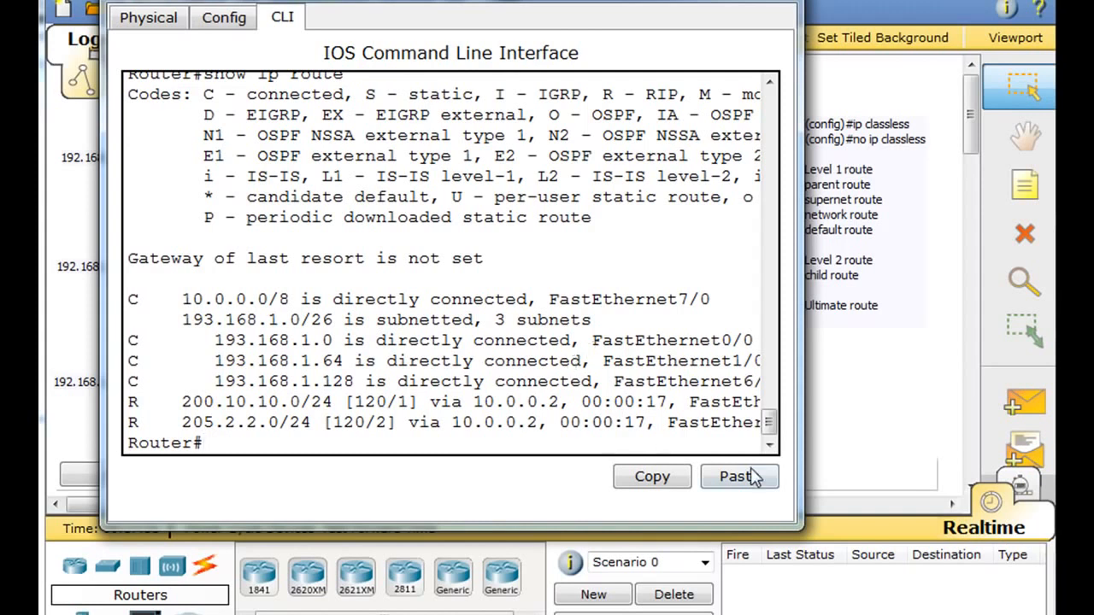
left_click_drag(803, 441, 952, 418)
left_click_drag(636, 6, 623, 7)
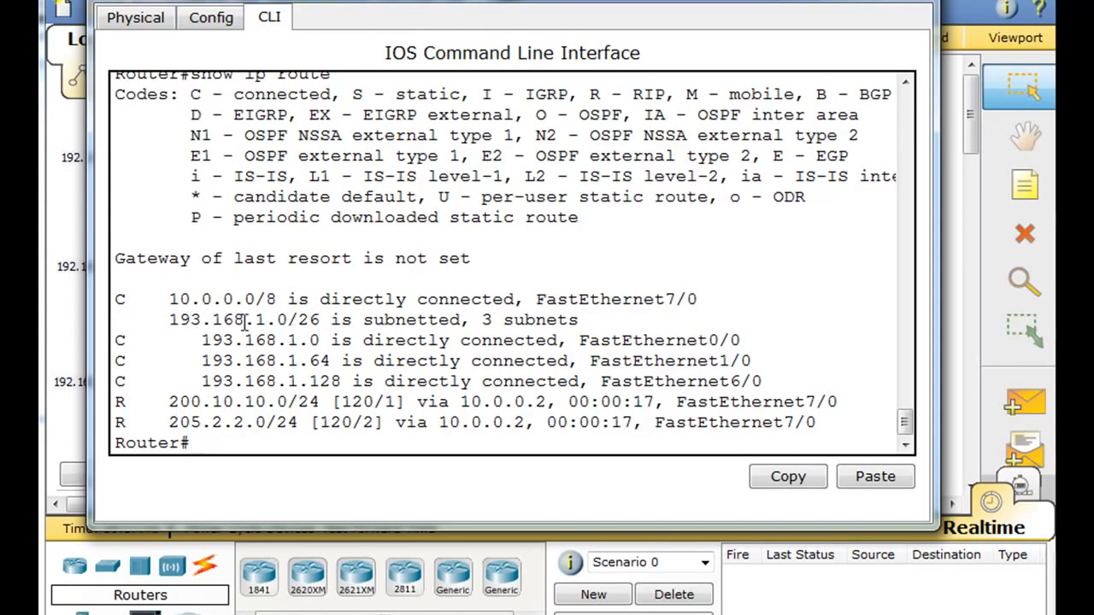
Step: Examine the 193.168.1.0/26 parent route entry in R1's routing table, including its address, prefix length and subnet count
left_click_drag(165, 316, 289, 319)
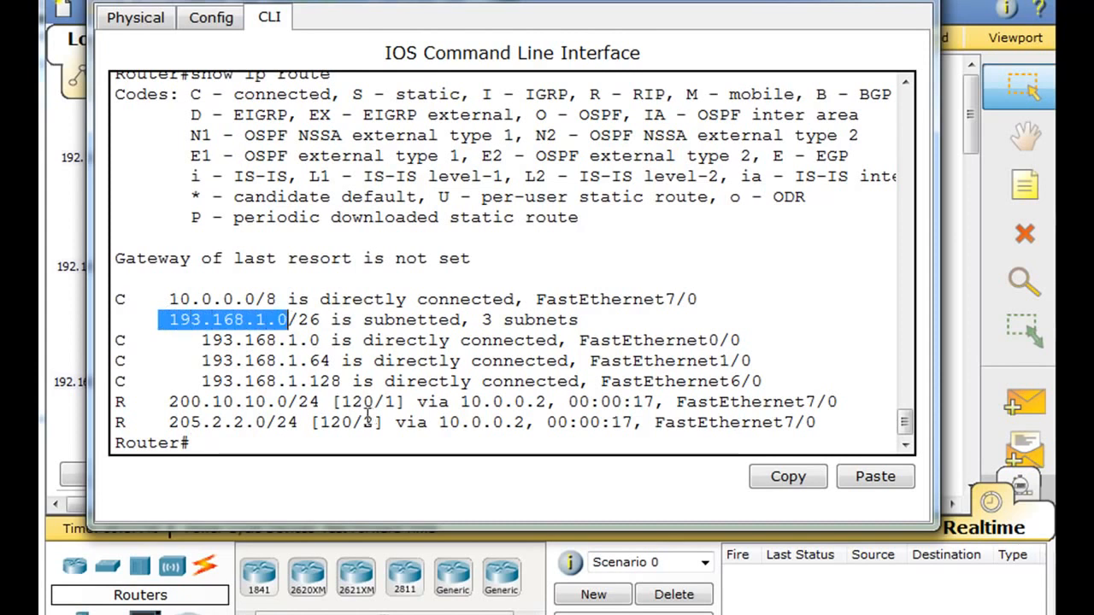
left_click(261, 369)
left_click_drag(170, 327, 374, 321)
left_click(373, 324)
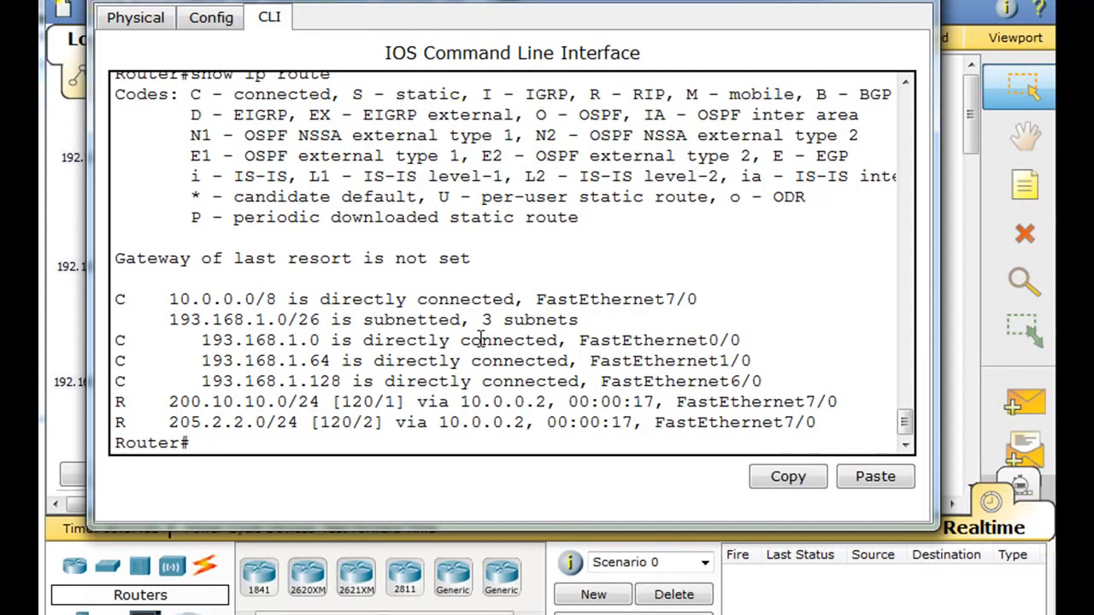
left_click_drag(289, 320, 322, 321)
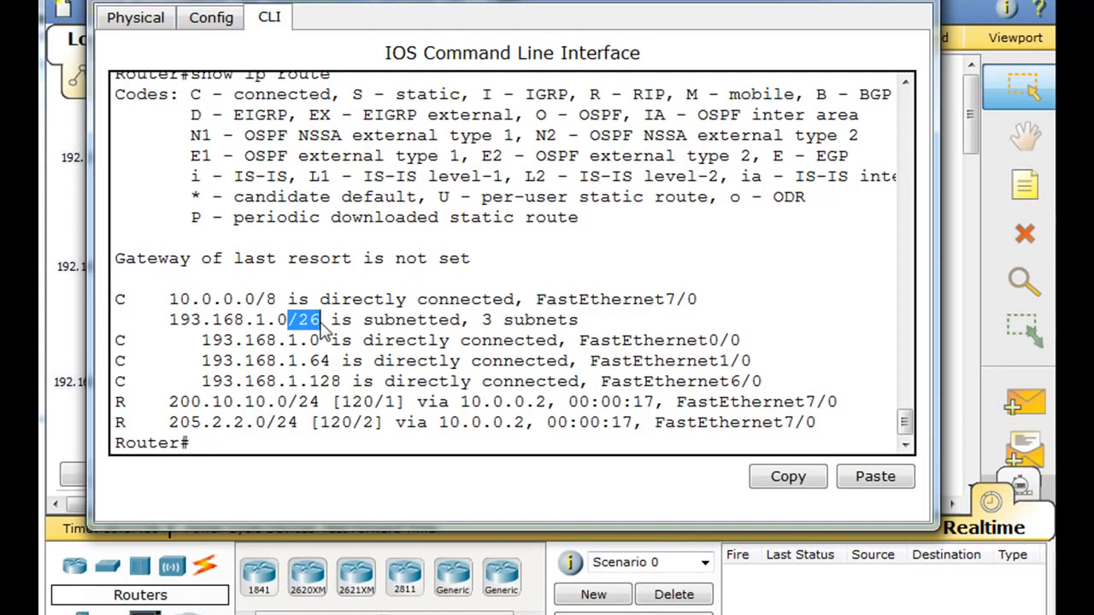
left_click_drag(482, 320, 551, 320)
left_click(588, 319)
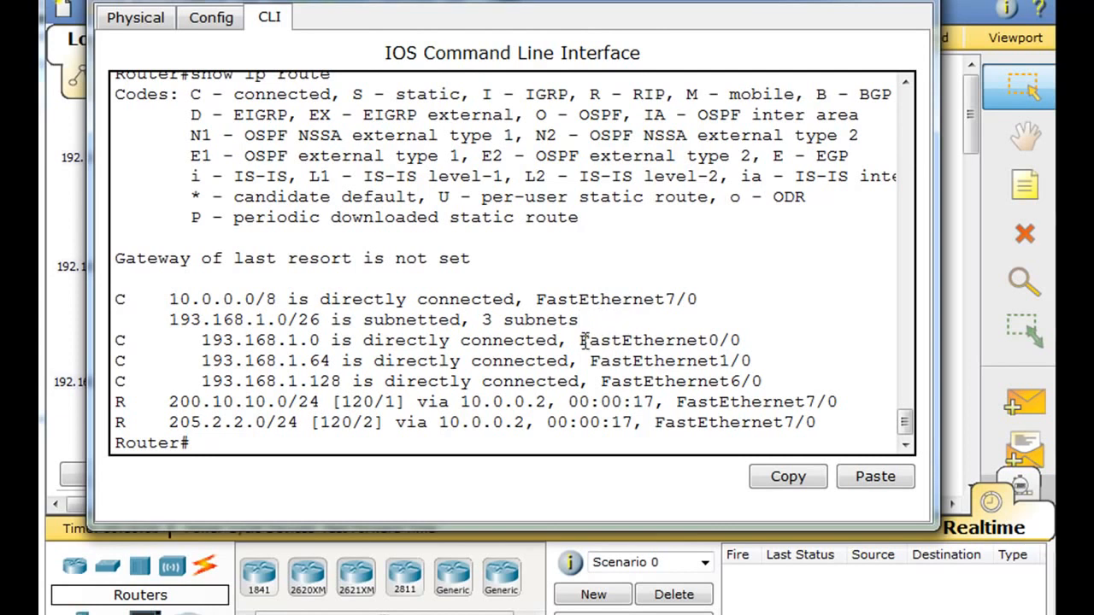
Step: Compare the exit interface and next-hop details of the other routes with the 193.168.1.0/26 parent route line
left_click_drag(581, 341, 769, 338)
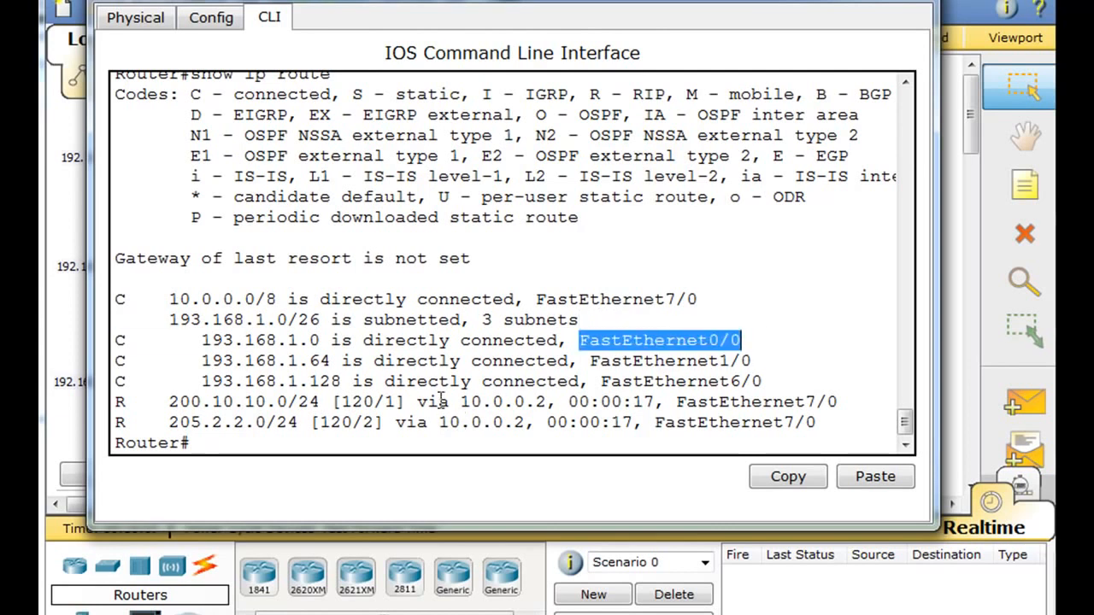
left_click_drag(415, 401, 571, 423)
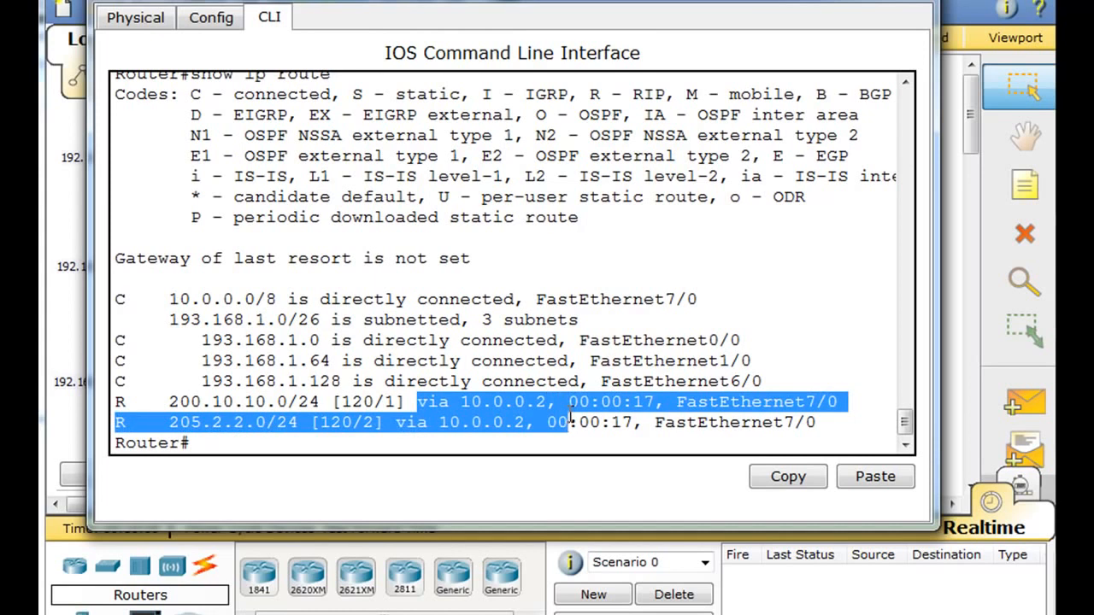
left_click(570, 423)
left_click_drag(155, 322, 596, 323)
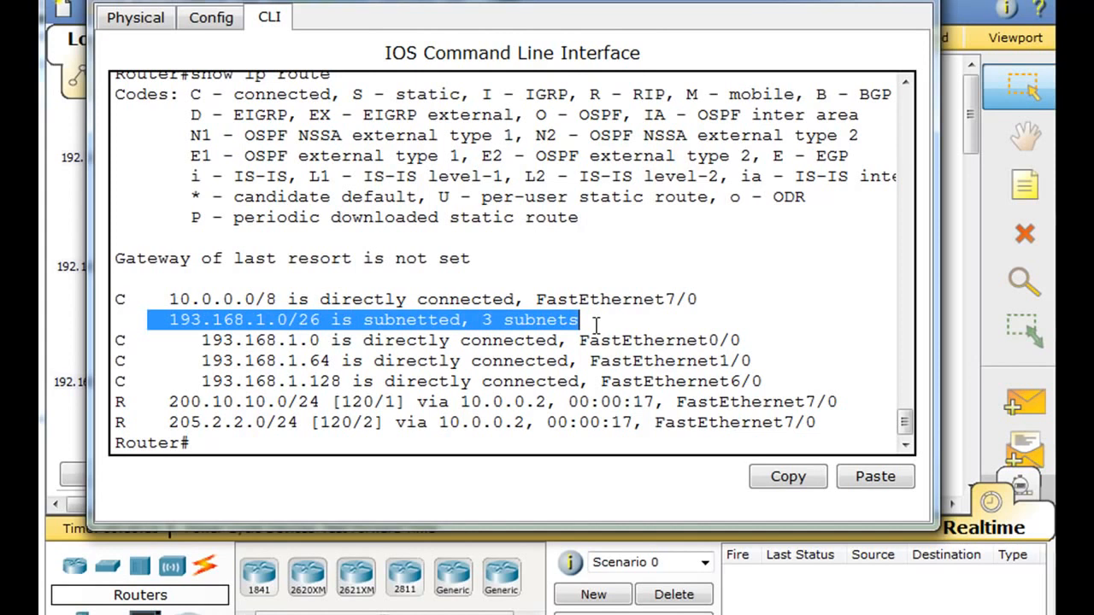
left_click(588, 319)
left_click_drag(347, 295, 161, 318)
left_click(180, 336)
Step: Examine the child routes under 193.168.1.0/26, the connected 10.0.0.0/8 route and the RIP routes, and close R1's window
left_click_drag(203, 340, 785, 383)
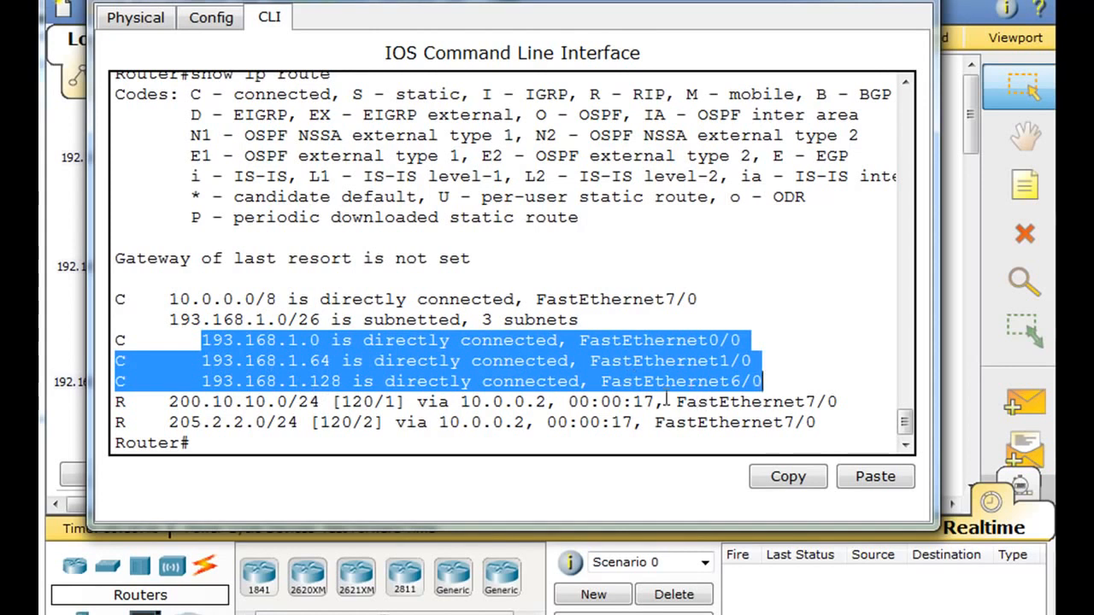
left_click(663, 445)
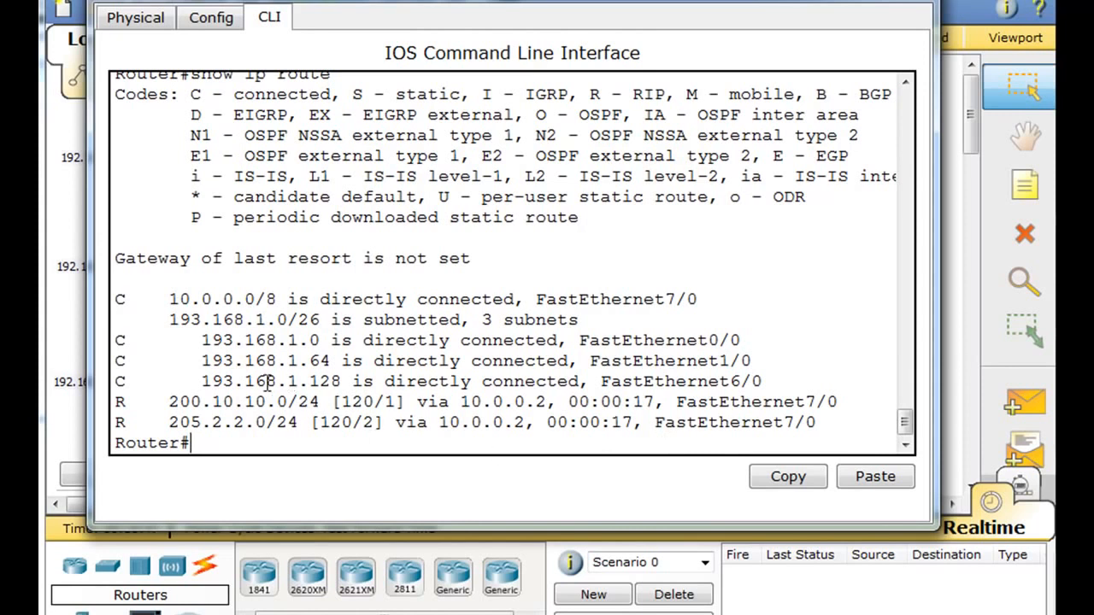
left_click_drag(115, 299, 732, 299)
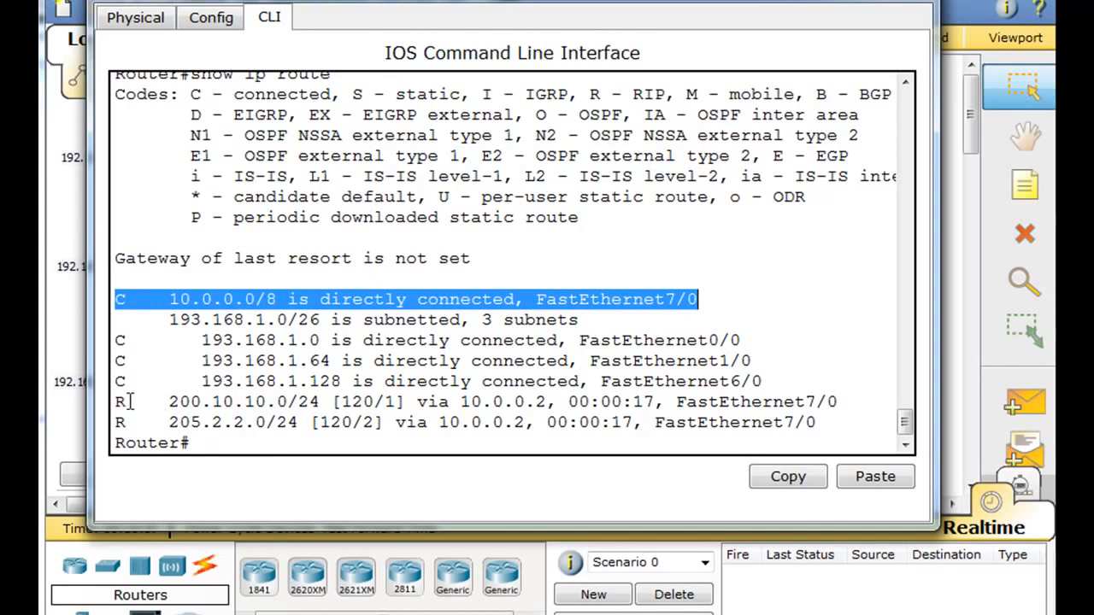
left_click_drag(116, 402, 807, 389)
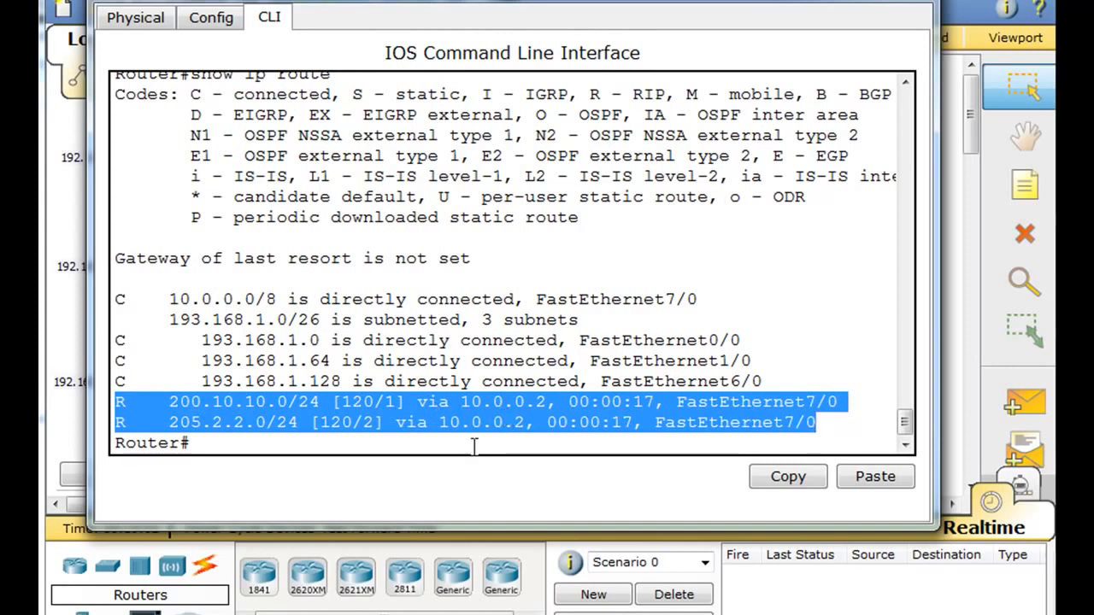
left_click(313, 445)
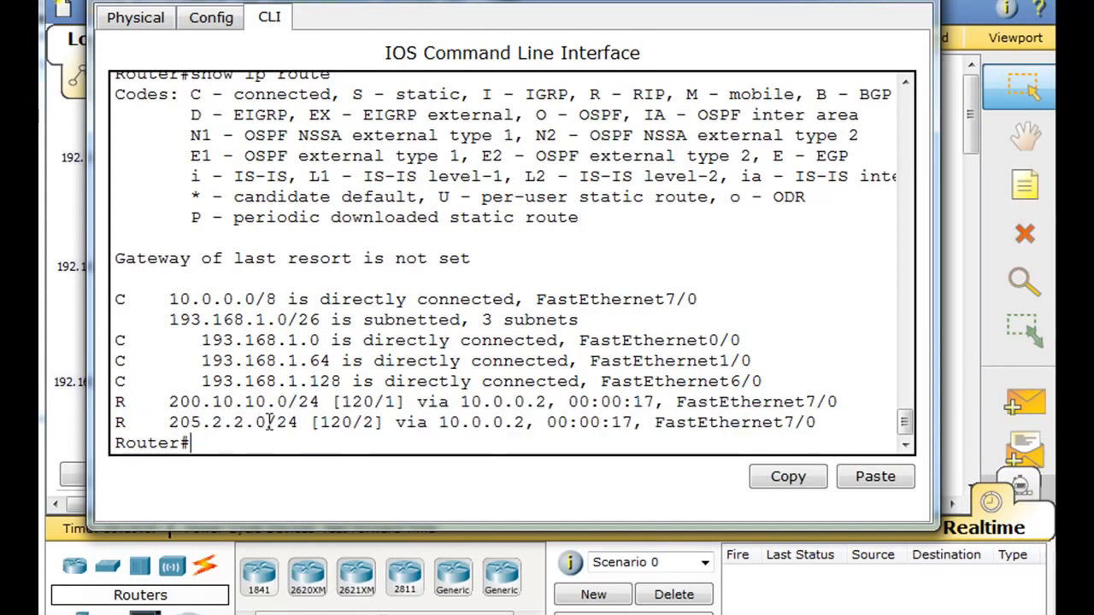
left_click_drag(157, 402, 839, 432)
left_click(838, 432)
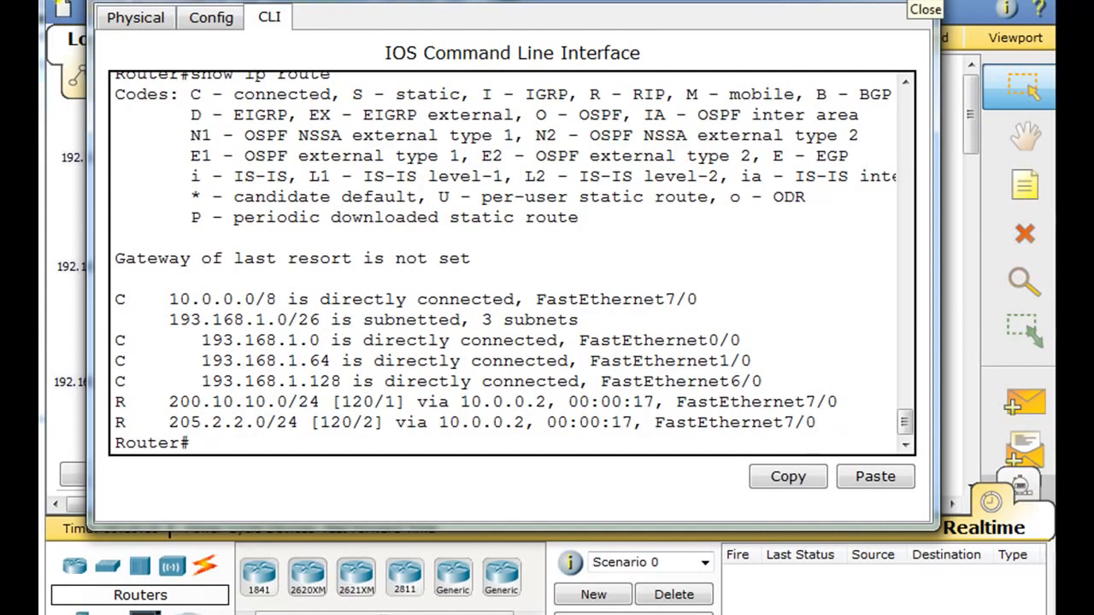
left_click(911, 1)
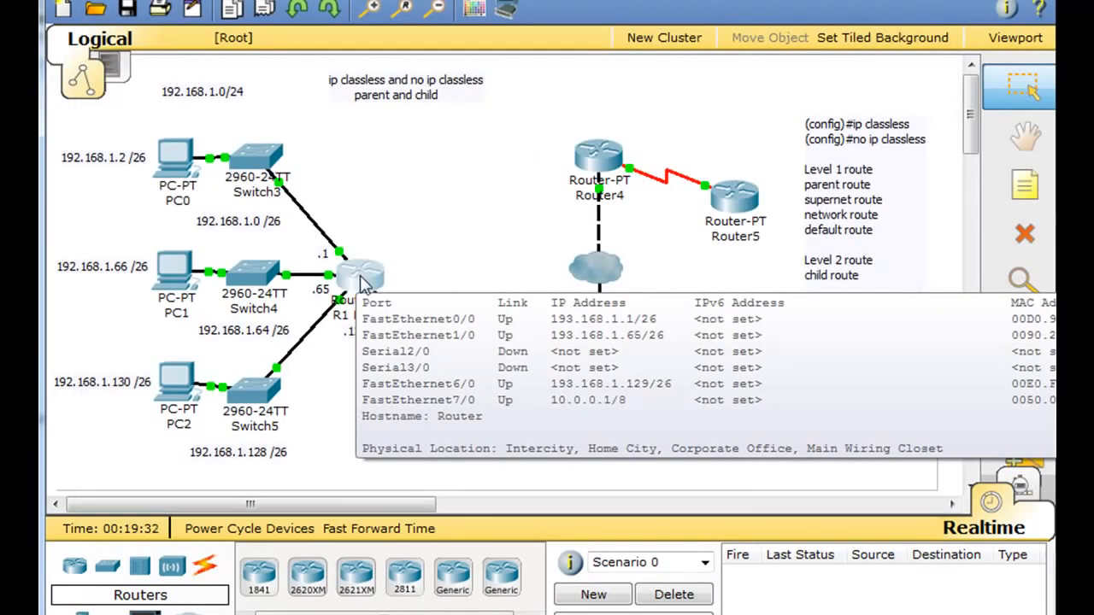
Step: Configure a default static route on R1 in global configuration mode with ip route 0.0.0.0 0.0.0.0 10.0.0.2
left_click(366, 280)
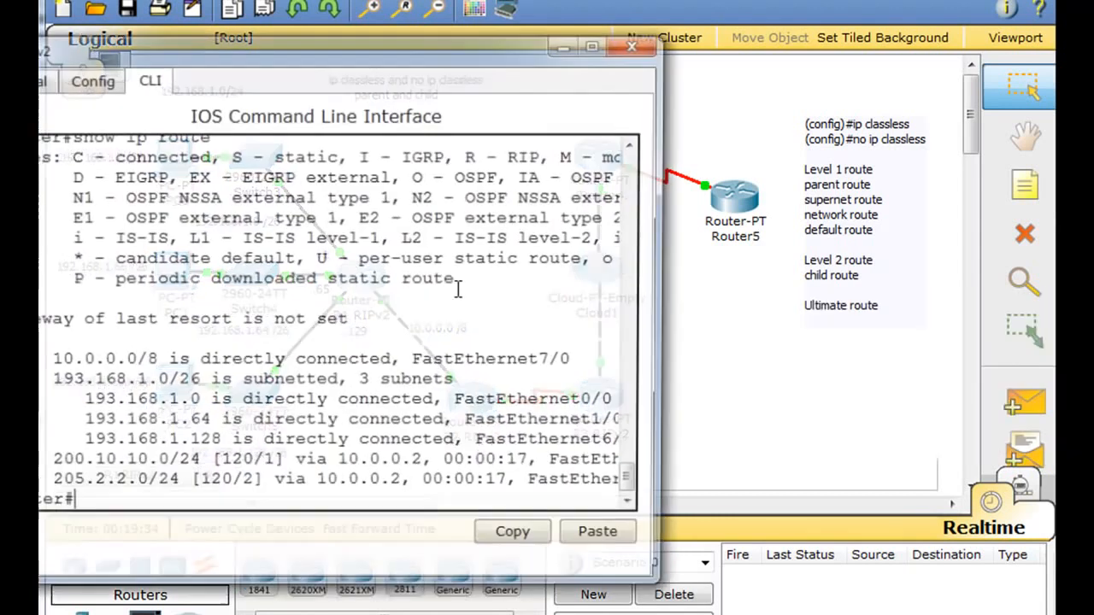
left_click_drag(371, 49, 553, 73)
type("conf t")
key("Return")
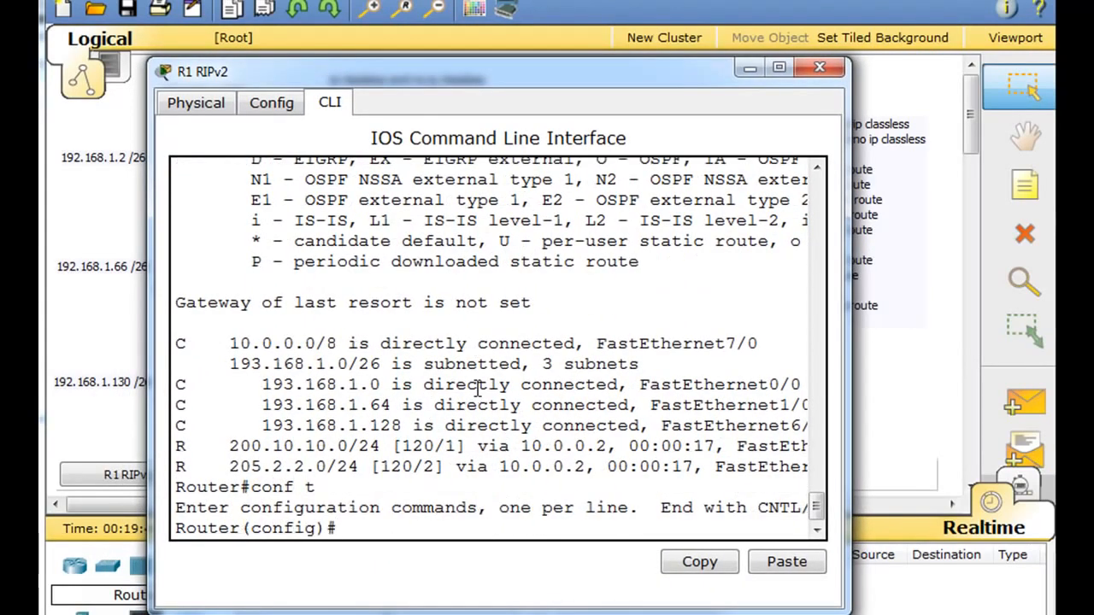
type("ip route 0.0.0.0 0.0.0.0")
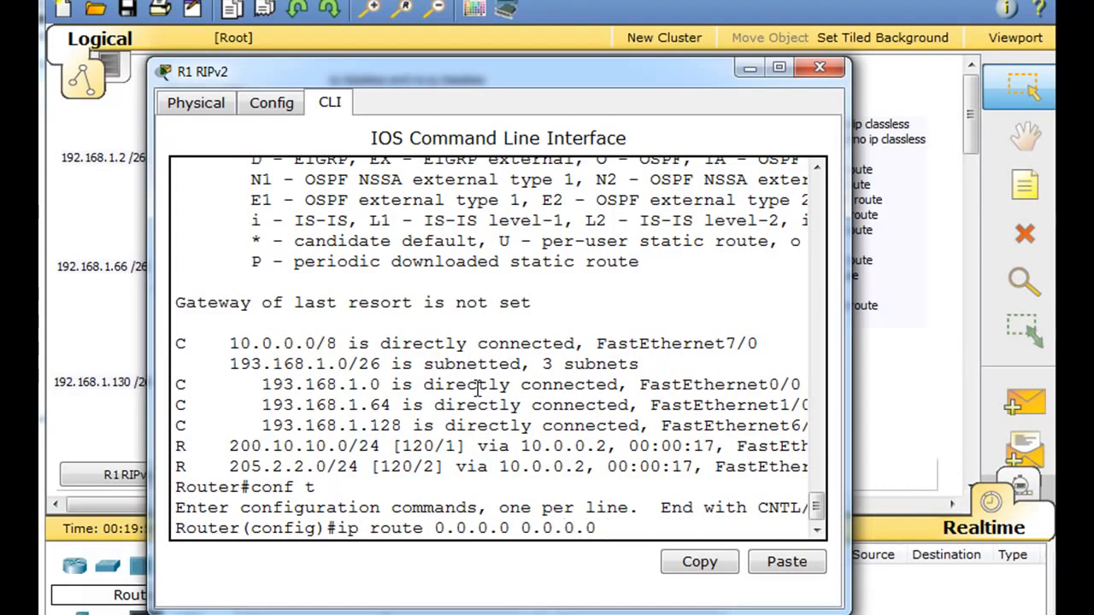
left_click_drag(524, 71, 545, 23)
type("10")
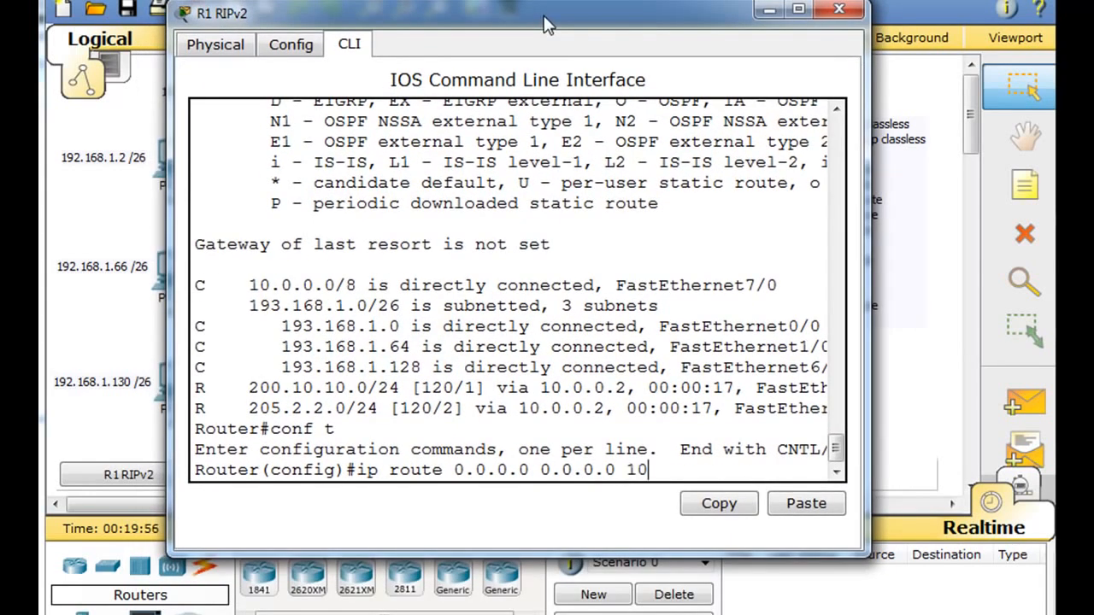
type(".0.0.2")
key("Return")
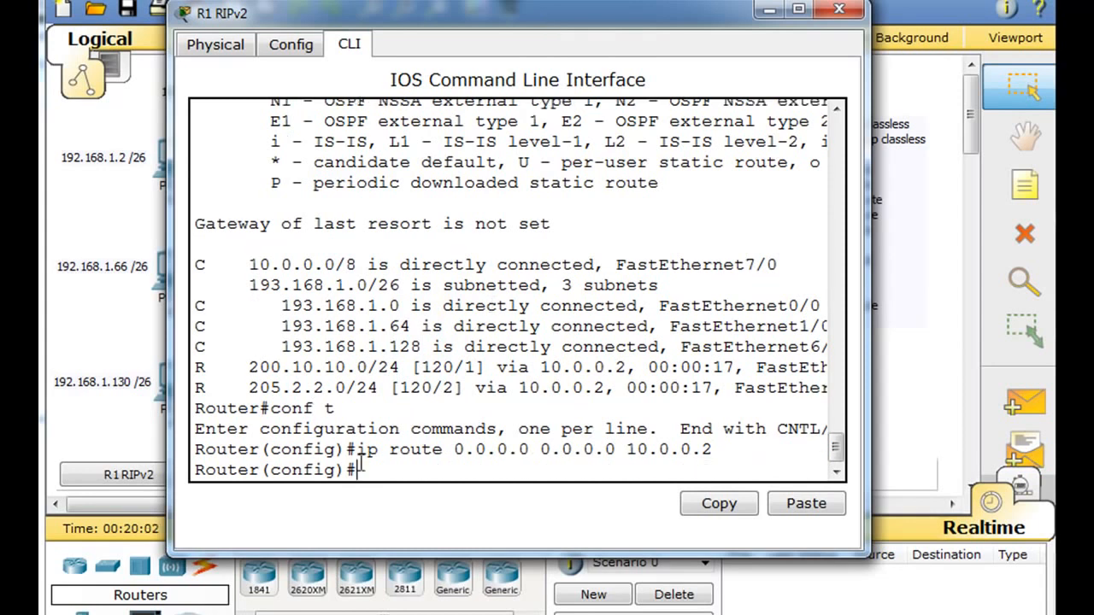
Step: Review the all-zero network address and subnet mask in the default route command on R1
left_click_drag(448, 448, 626, 454)
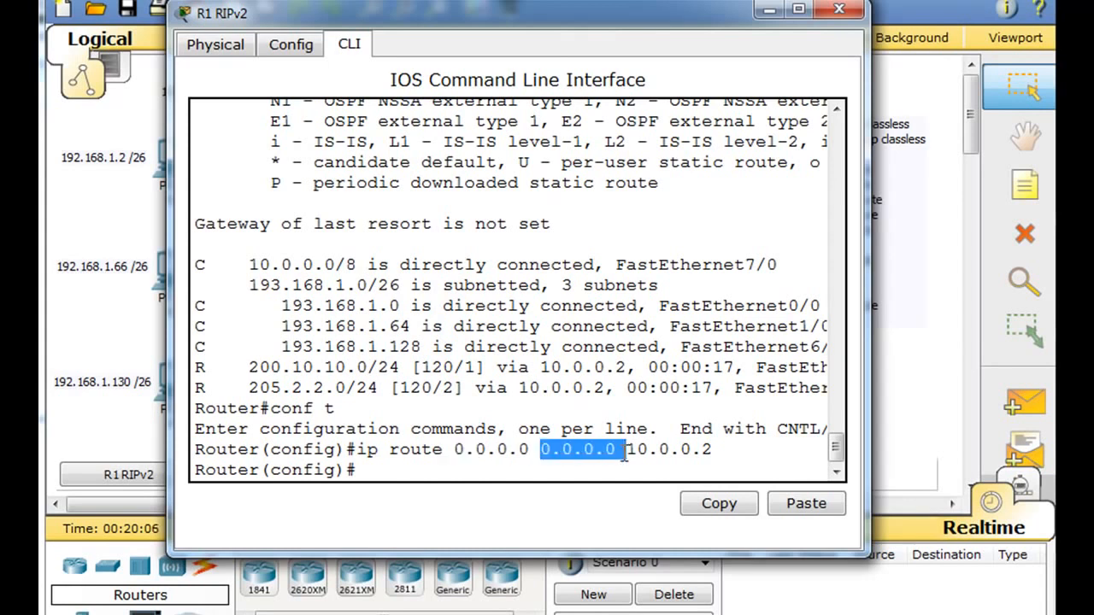
left_click_drag(454, 451, 626, 450)
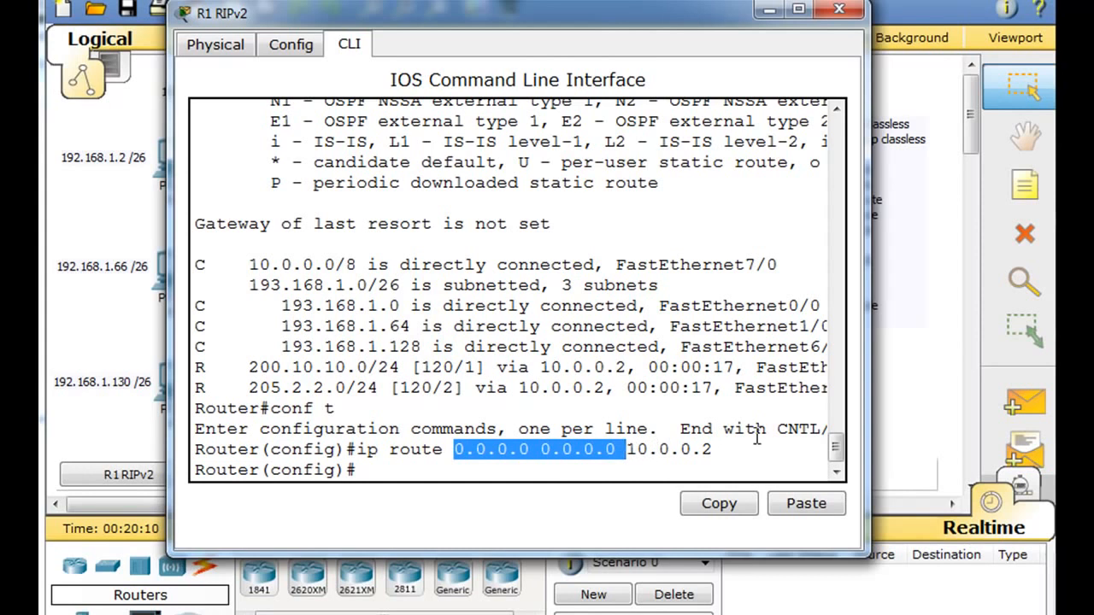
left_click(725, 446)
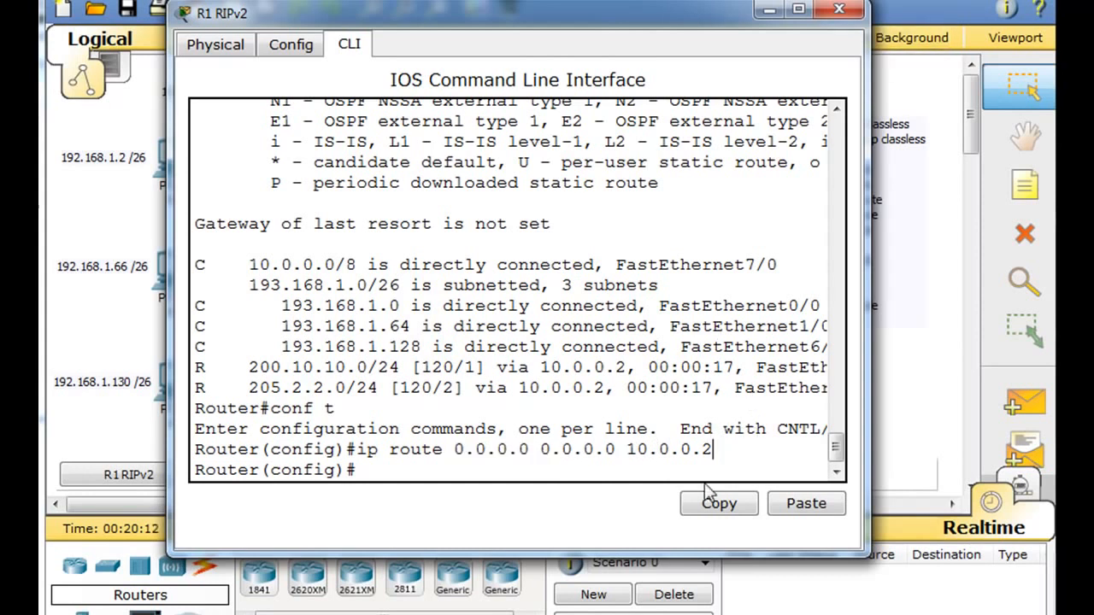
Step: Leave R1's configuration mode and display its routing table with show ip route
key("ctrl+z")
key("Return")
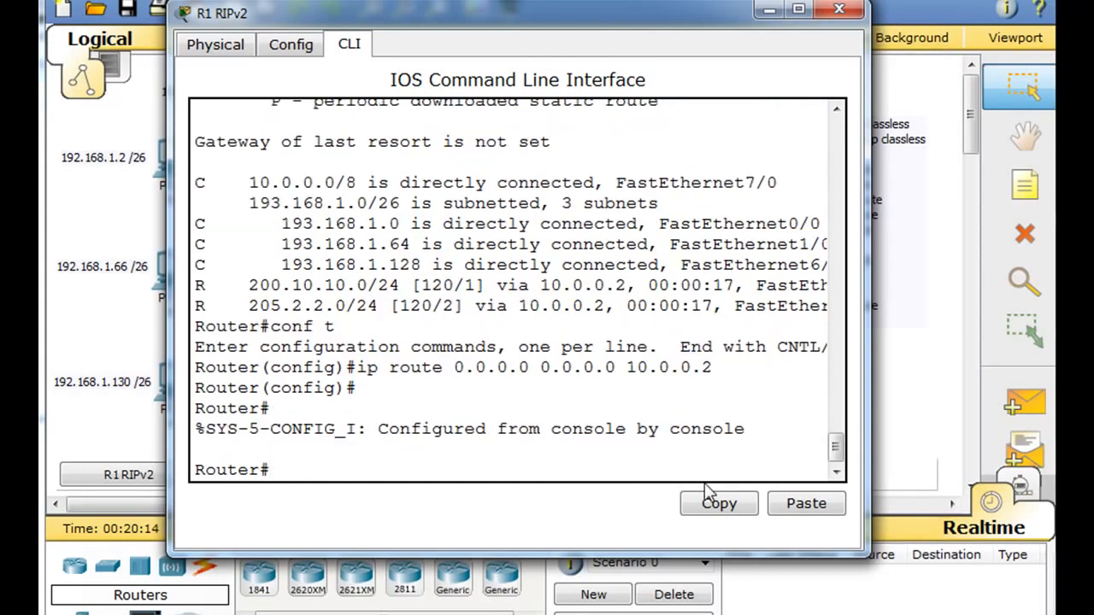
type("show ip route")
key("Return")
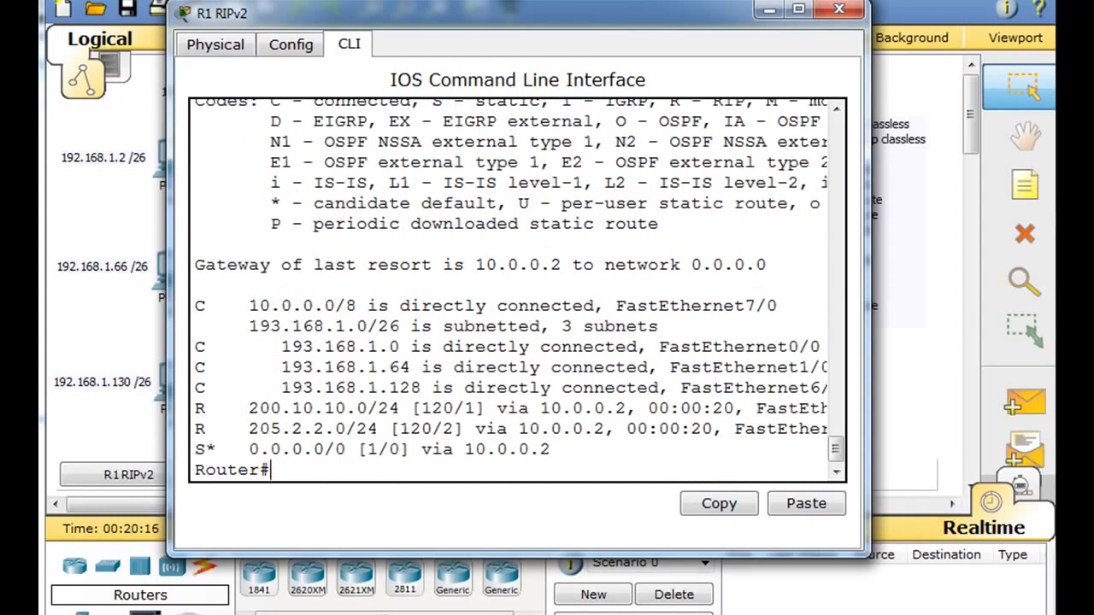
Step: Examine the S* 0.0.0.0/0 static default route entry in R1's routing table, including its prefix length, and close R1's window
left_click_drag(193, 450, 414, 449)
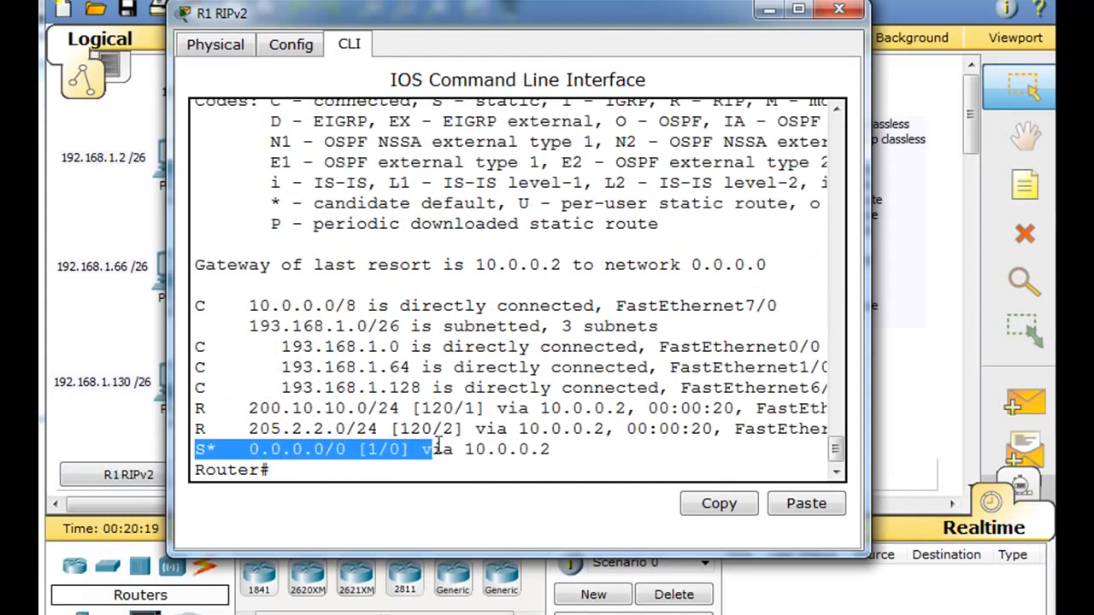
left_click(389, 466)
left_click_drag(334, 450, 353, 451)
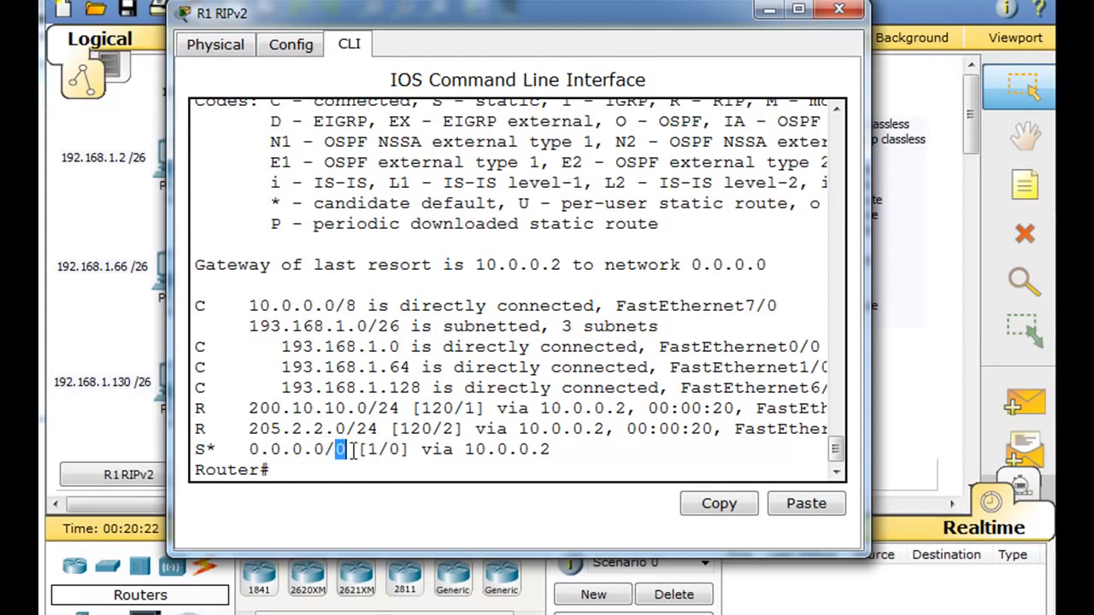
left_click_drag(462, 450, 179, 462)
left_click(580, 454)
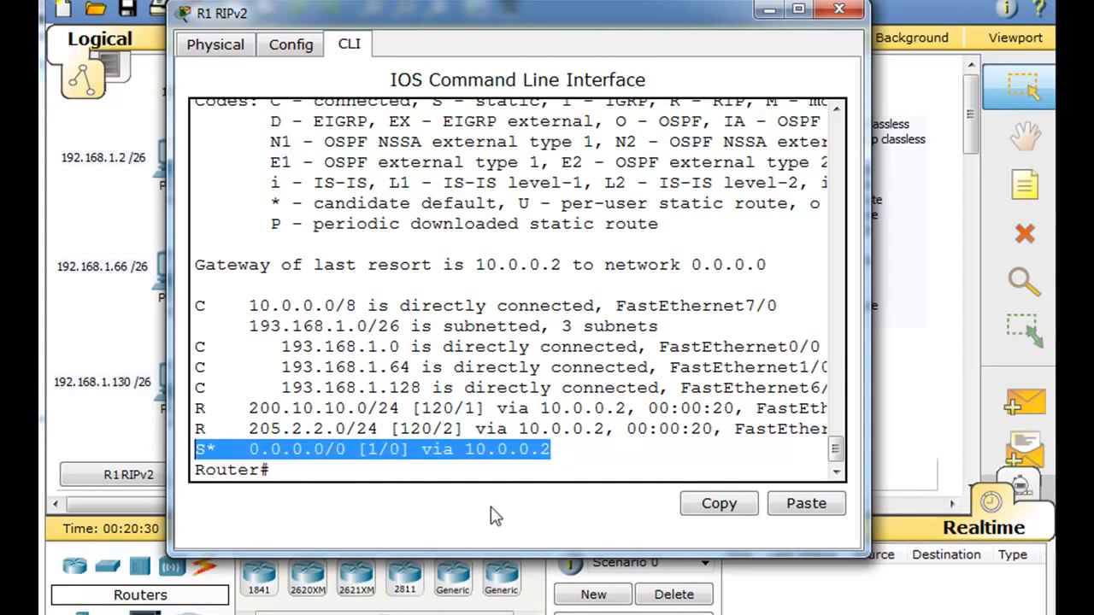
left_click(839, 7)
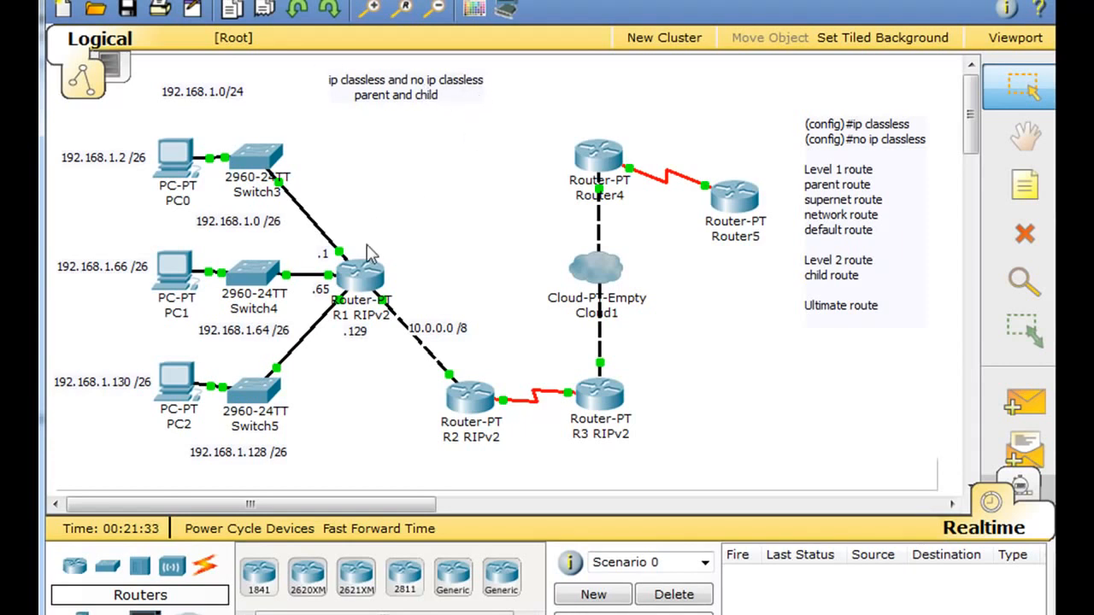
Step: Add a note reading "ping 192.168.1.193" to the topology above R1, below the ip classless title, and adjust its position
mouse_move(374, 283)
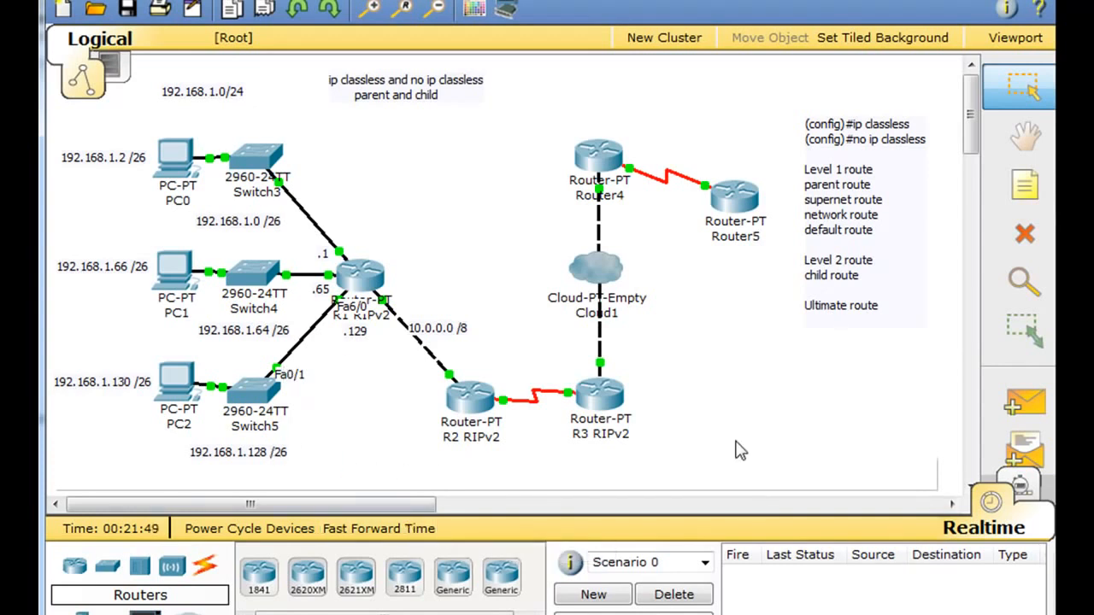
left_click(1026, 184)
left_click(363, 168)
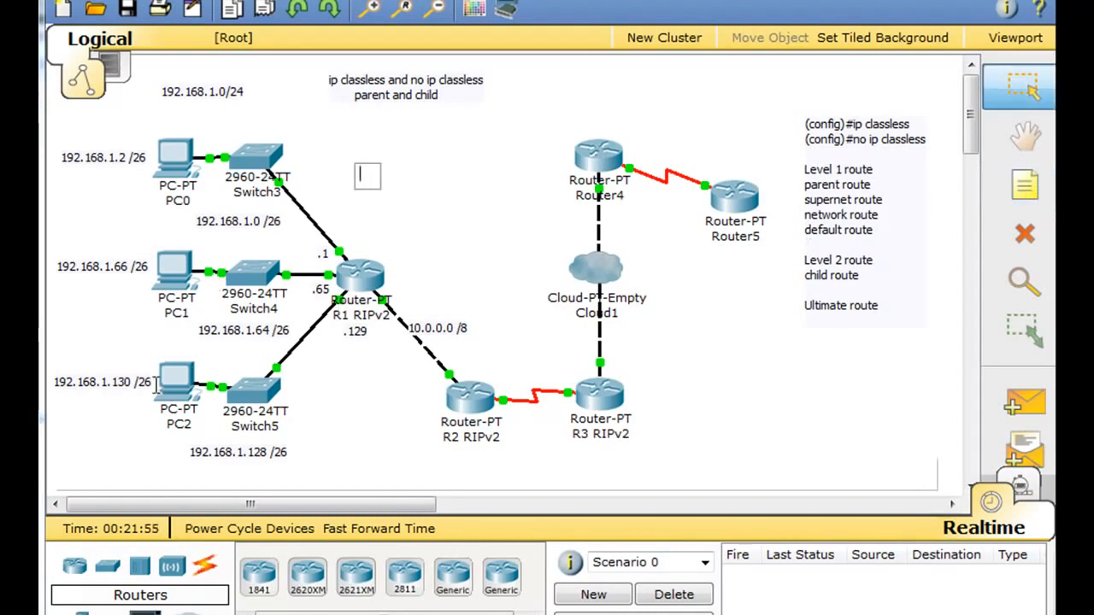
type("ping ")
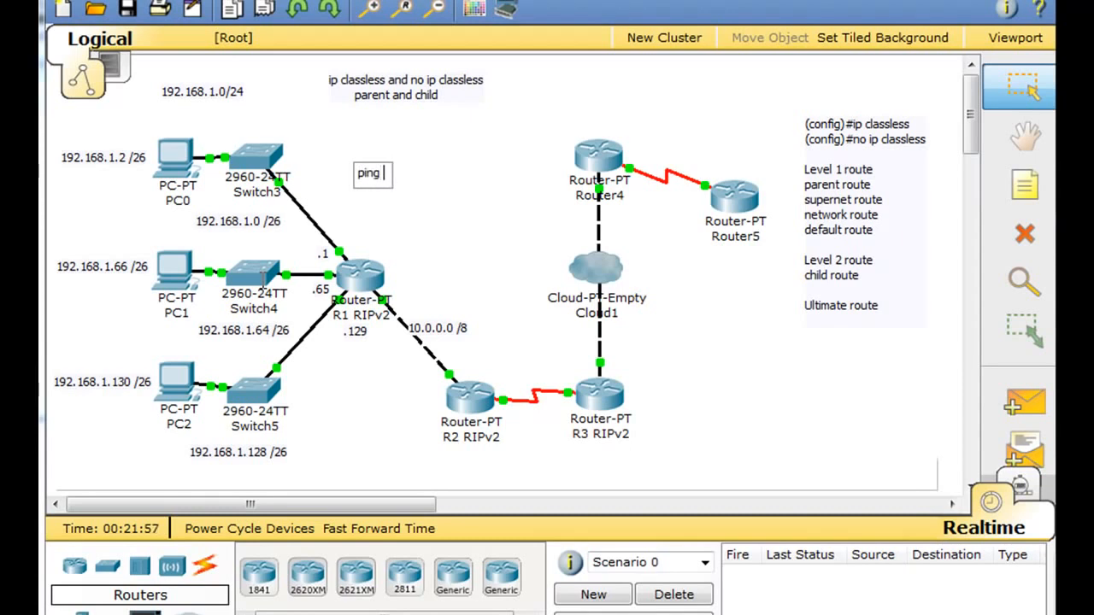
type("192.168.1.193")
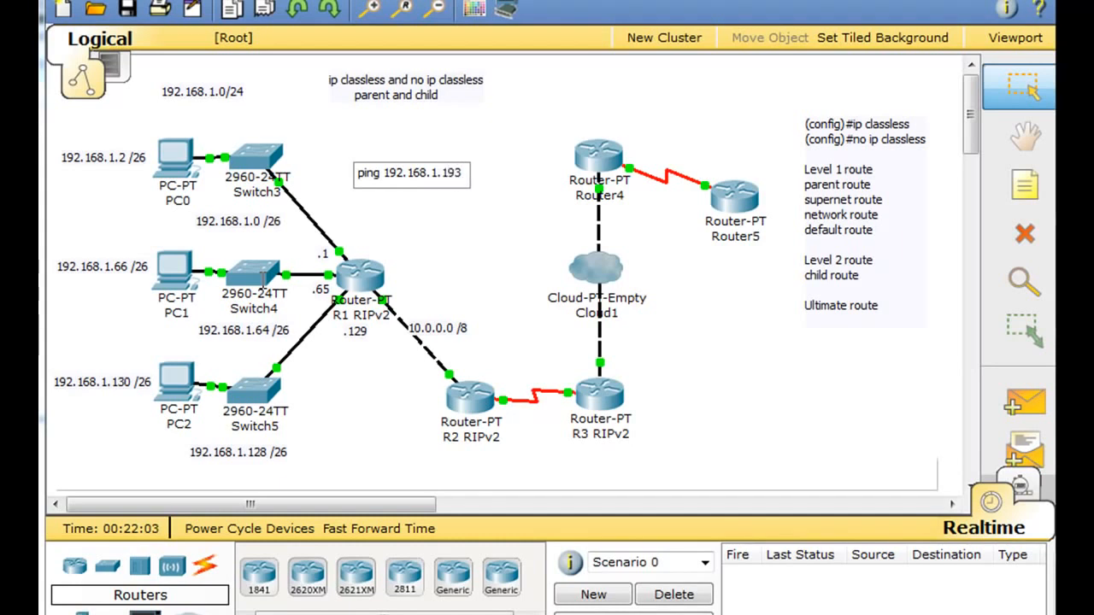
left_click(455, 241)
left_click_drag(433, 186, 449, 175)
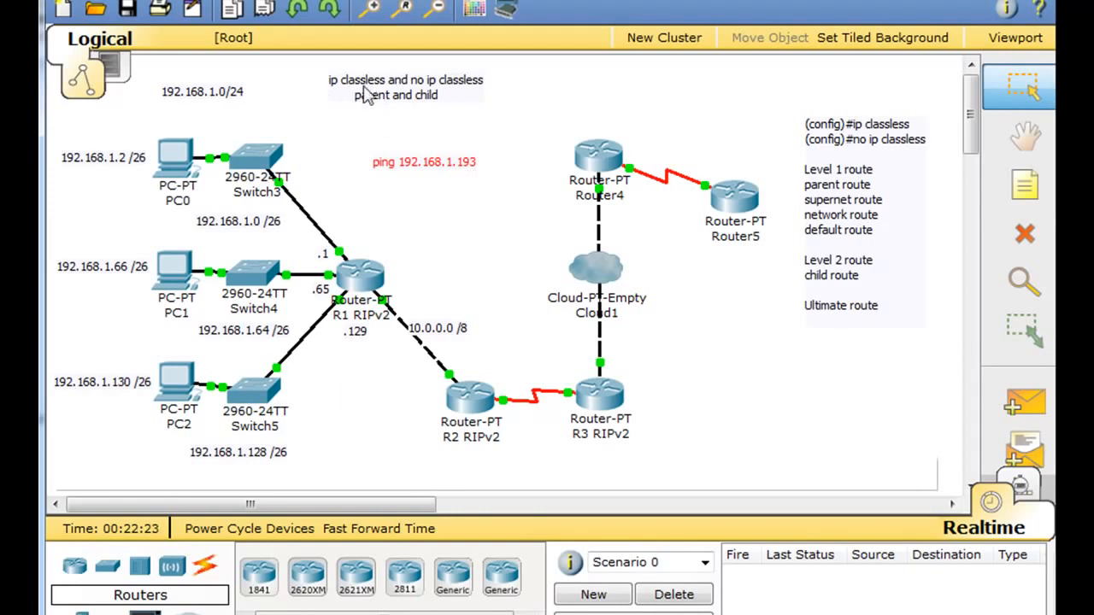
Step: Reopen R1's command line and examine the 193.168.1.0/26 parent route and its three child routes
mouse_move(374, 309)
mouse_move(241, 177)
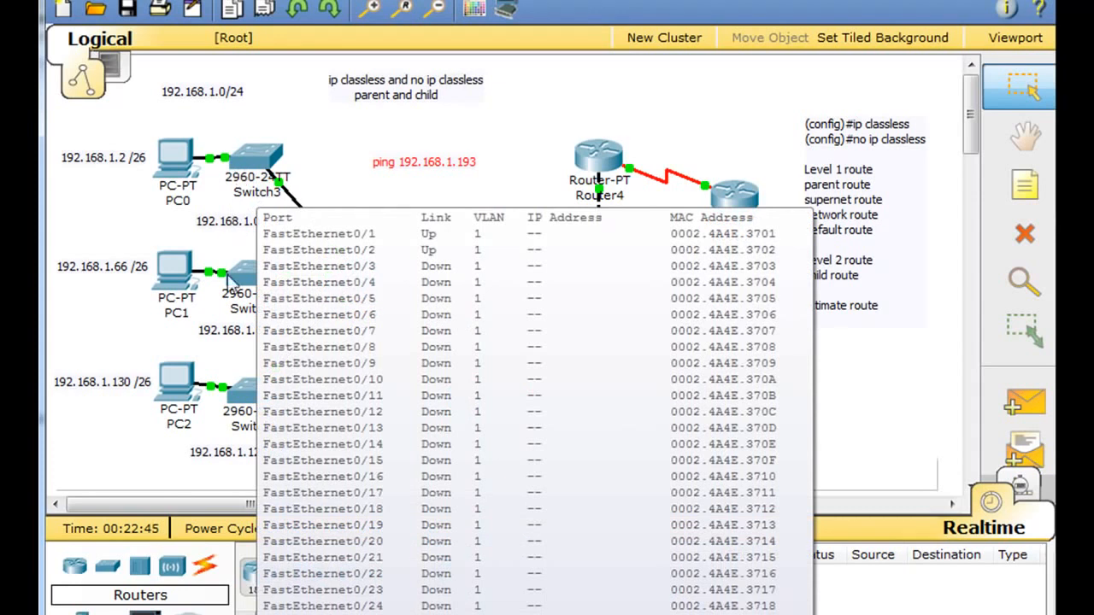
mouse_move(220, 415)
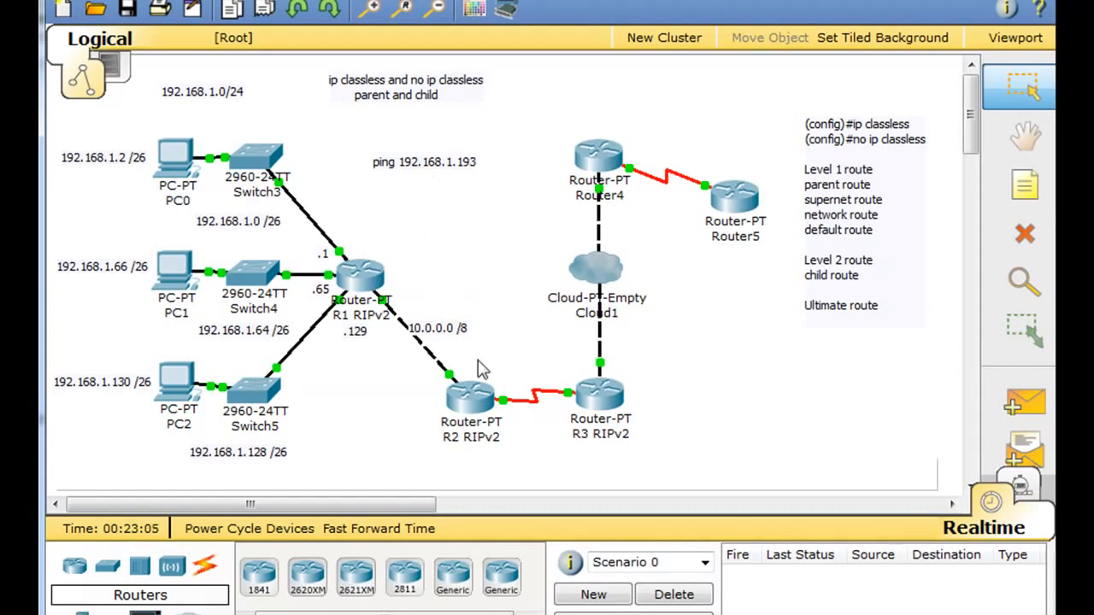
left_click(354, 284)
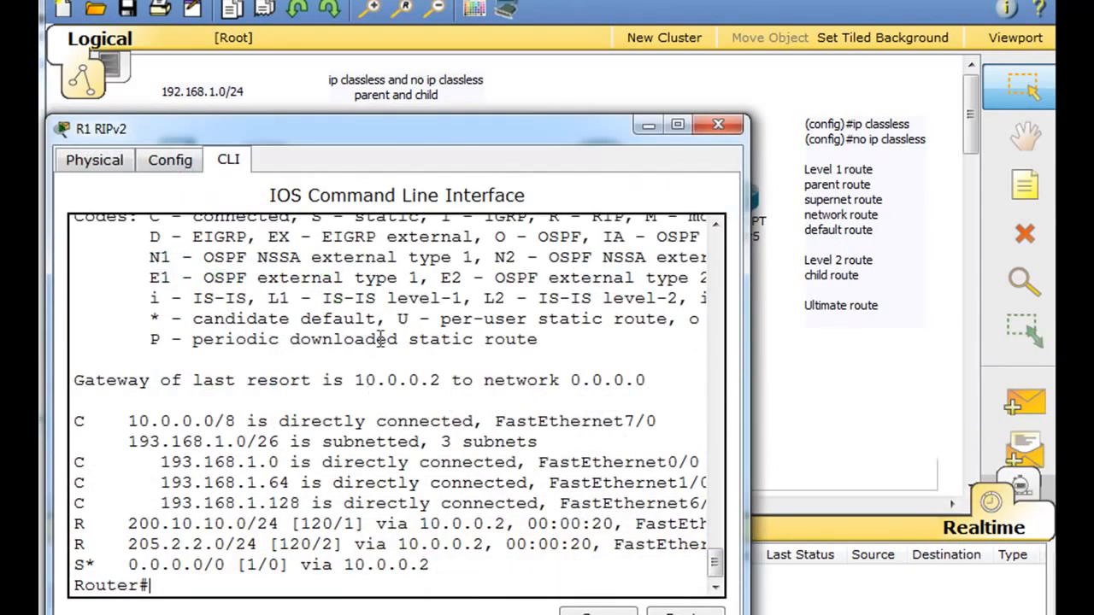
left_click_drag(446, 134, 561, 18)
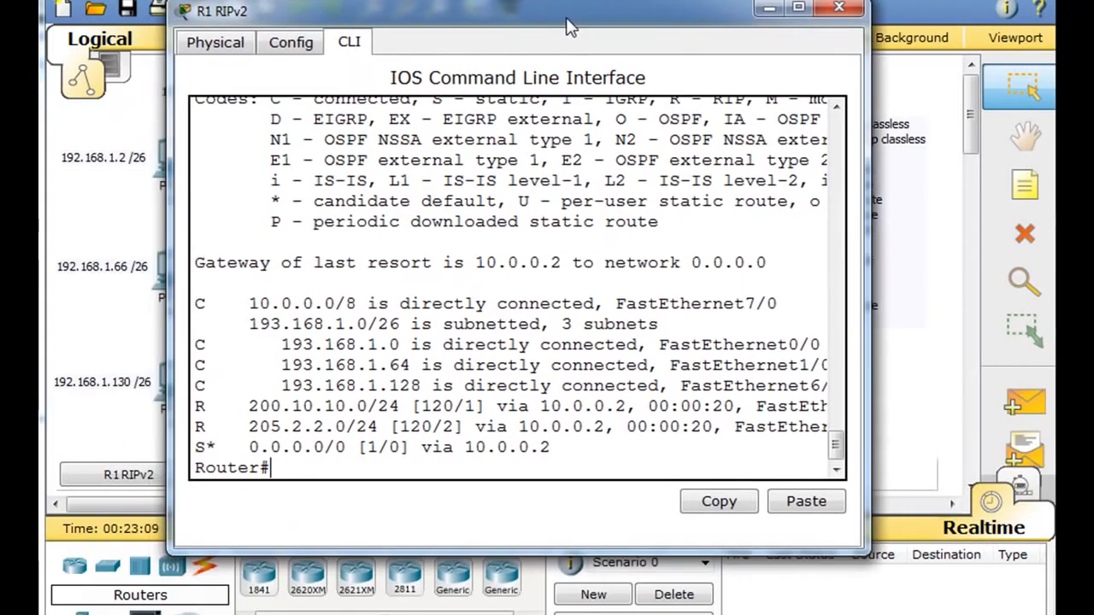
left_click_drag(232, 325, 368, 323)
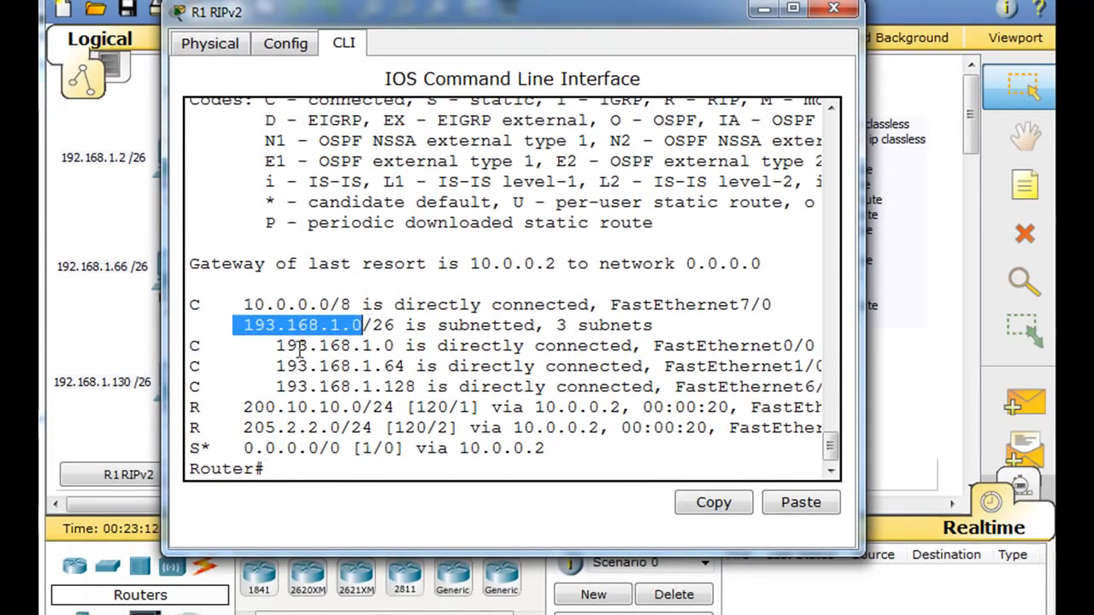
left_click_drag(275, 345, 432, 389)
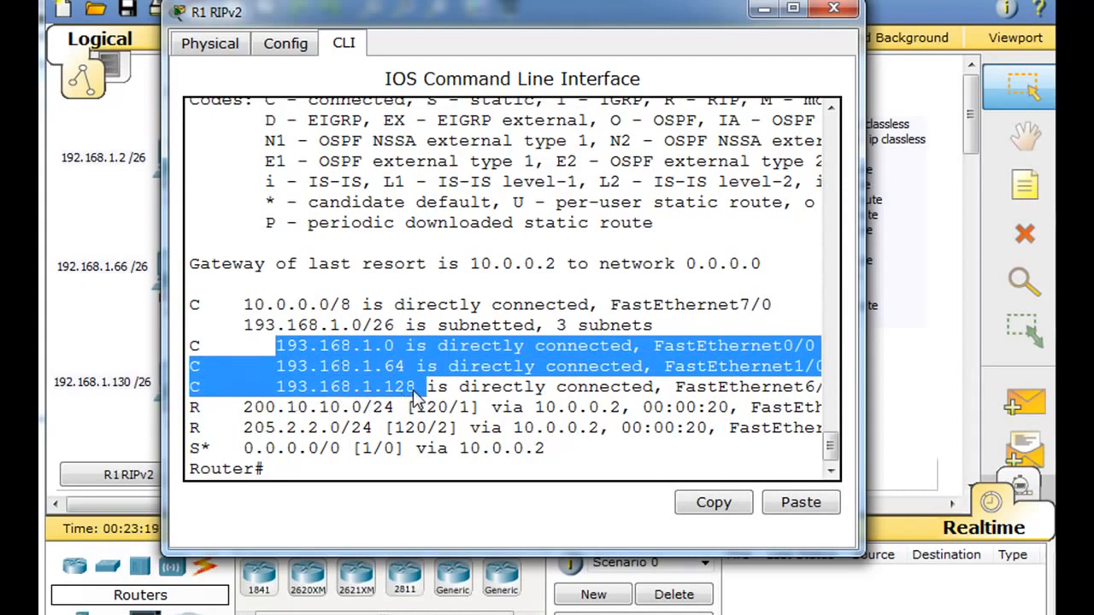
Step: Compare the RIP routes and the static default route with the 193.168.1.0/26 parent and child routes, and close R1's window
left_click_drag(245, 407, 318, 427)
left_click_drag(193, 453, 442, 464)
left_click_drag(523, 464, 564, 446)
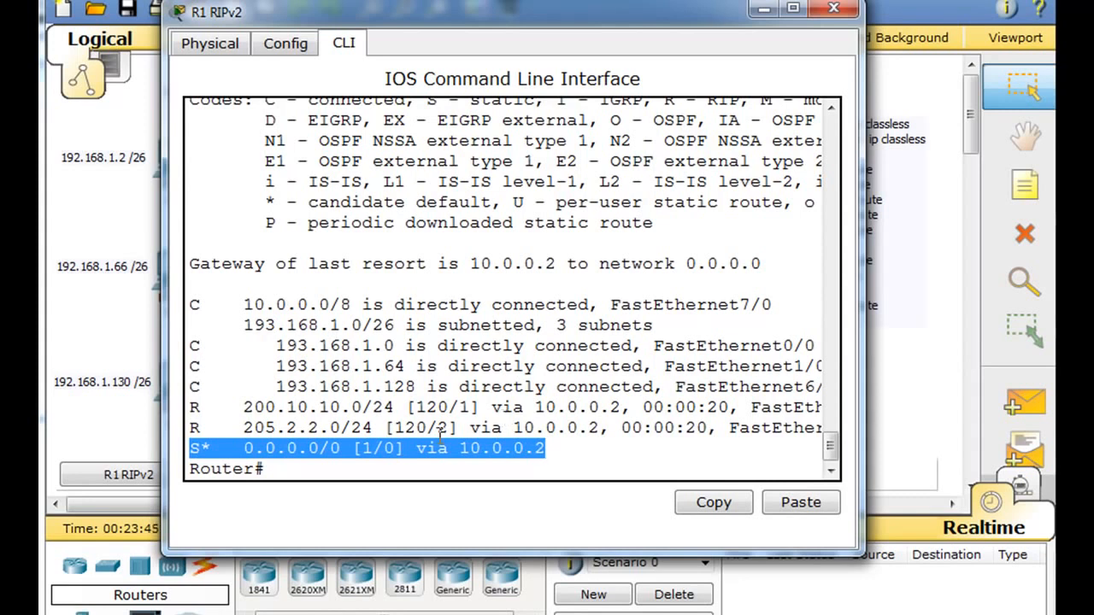
left_click_drag(247, 328, 432, 386)
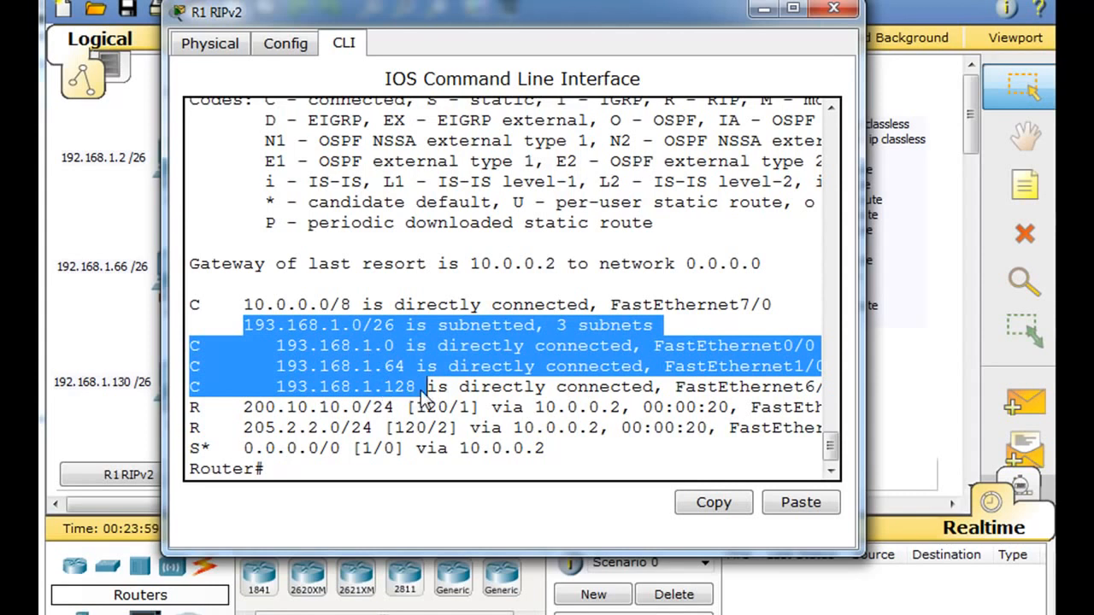
mouse_move(618, 21)
left_mouse_down()
mouse_move(626, 10)
mouse_move(612, 15)
left_mouse_up()
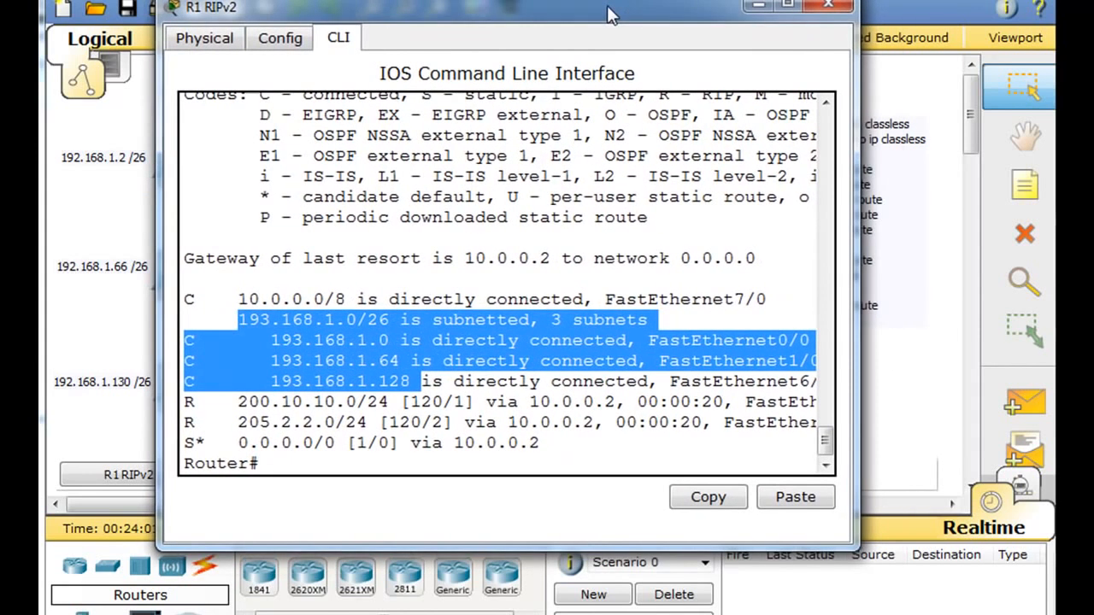
left_click(833, 8)
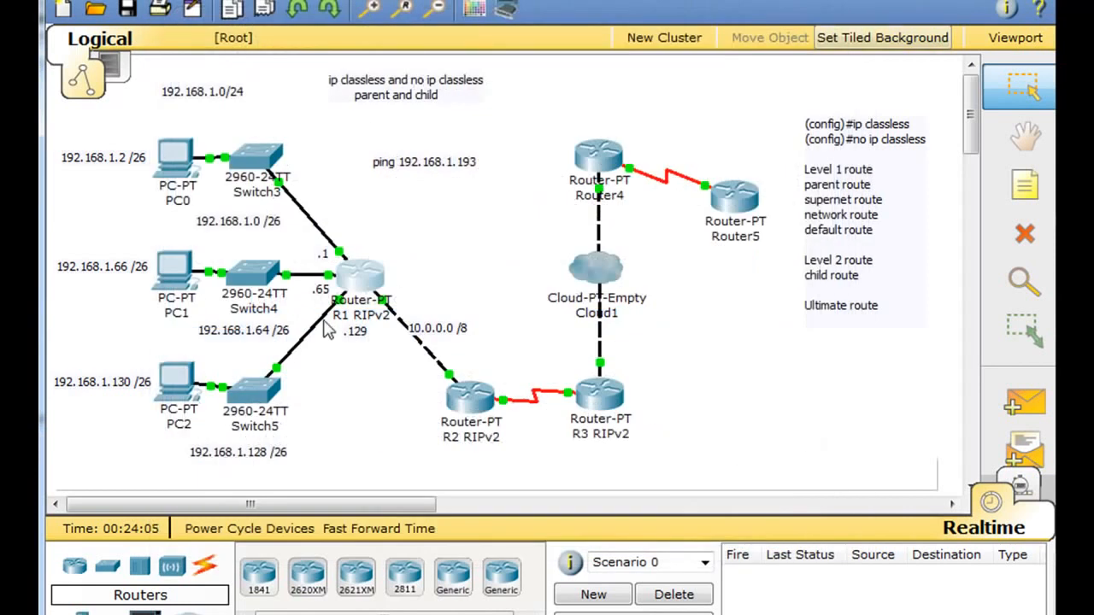
Step: Open the Command Prompt on PC2's desktop
left_click(177, 393)
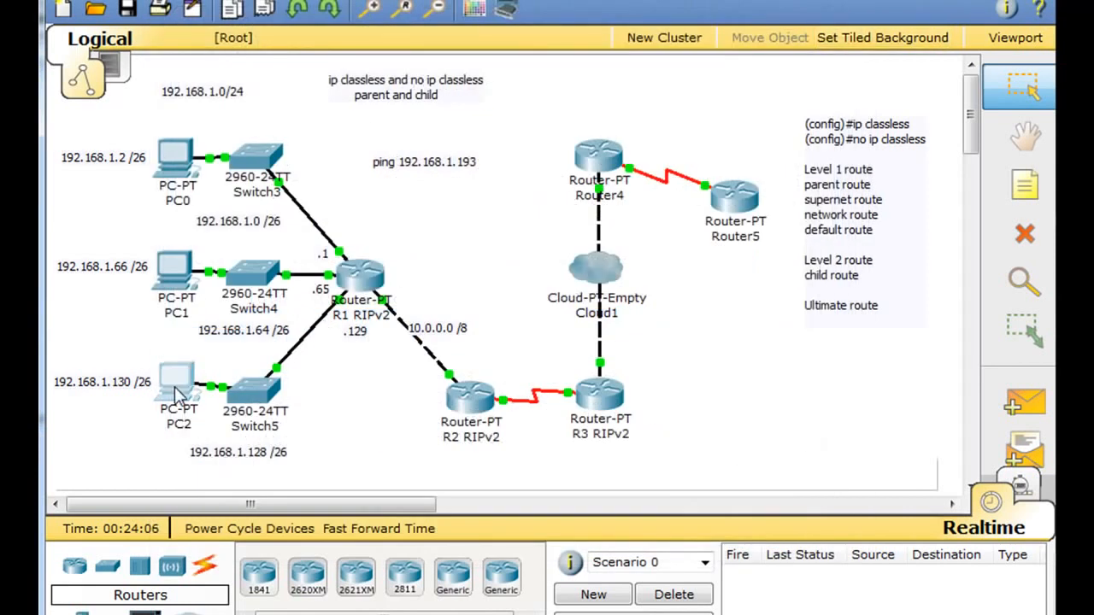
left_click(177, 394)
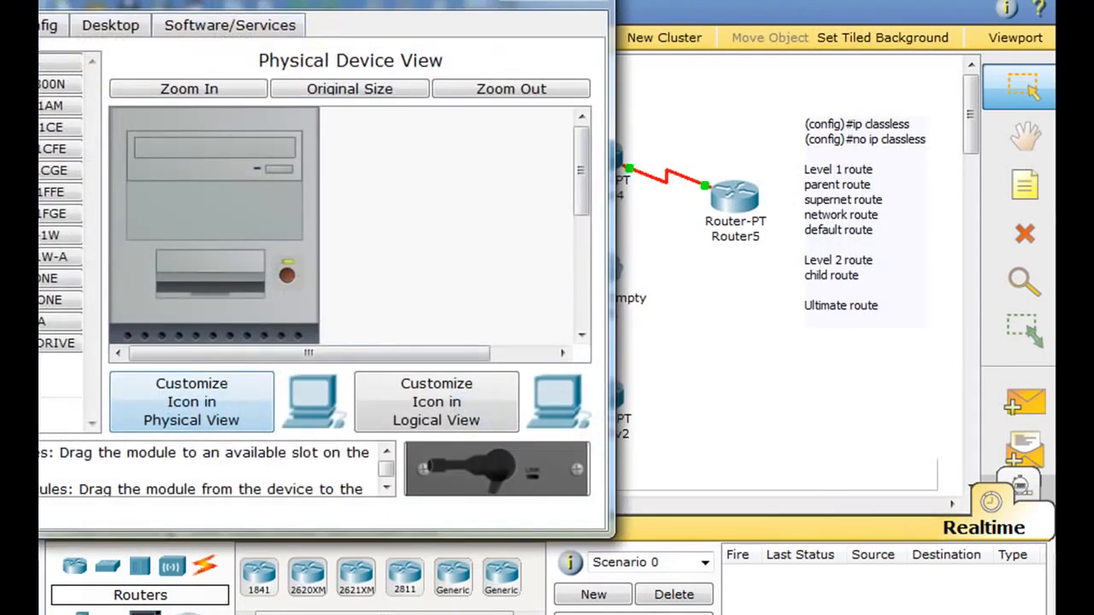
left_click(111, 26)
left_click_drag(168, 3, 329, 39)
left_click(556, 140)
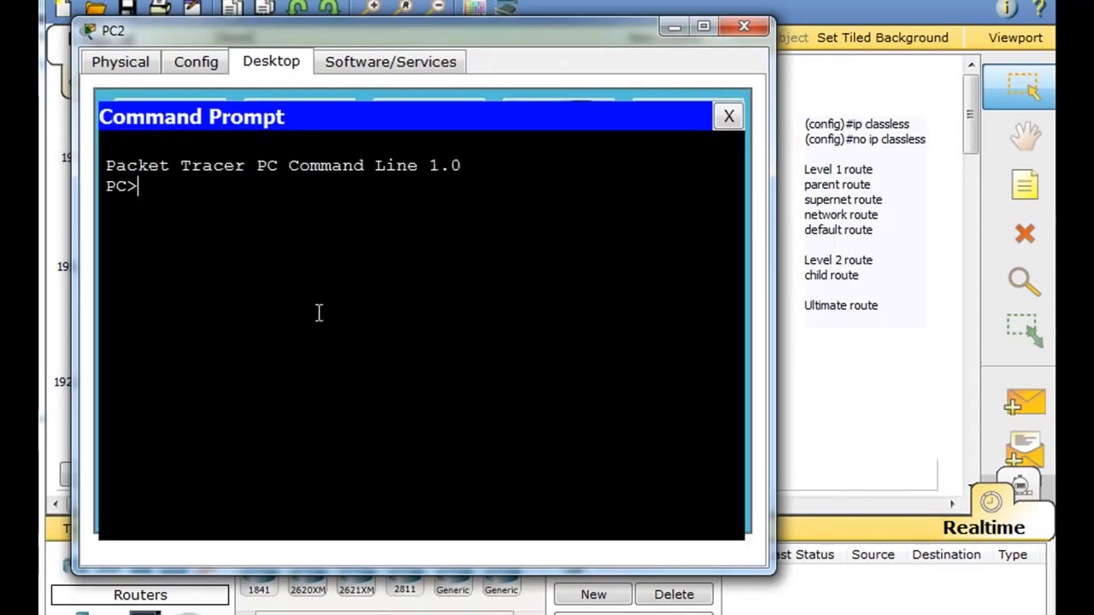
Step: In Simulation mode with a faster play speed, ping 192.168.1.193 from PC2's Command Prompt and minimise its window
left_click(1040, 503)
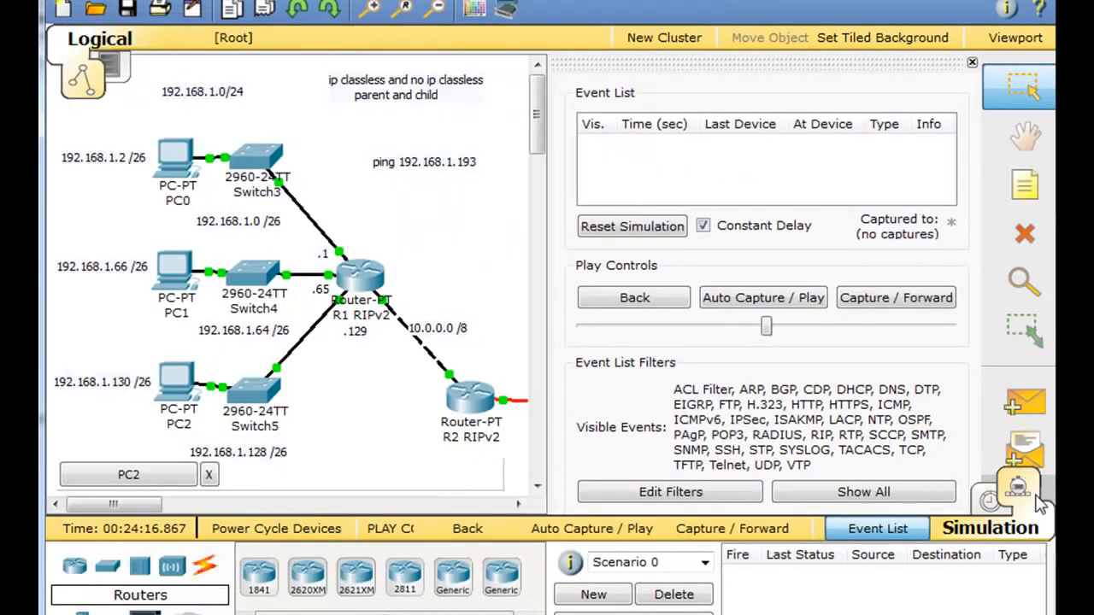
left_click_drag(768, 327, 838, 334)
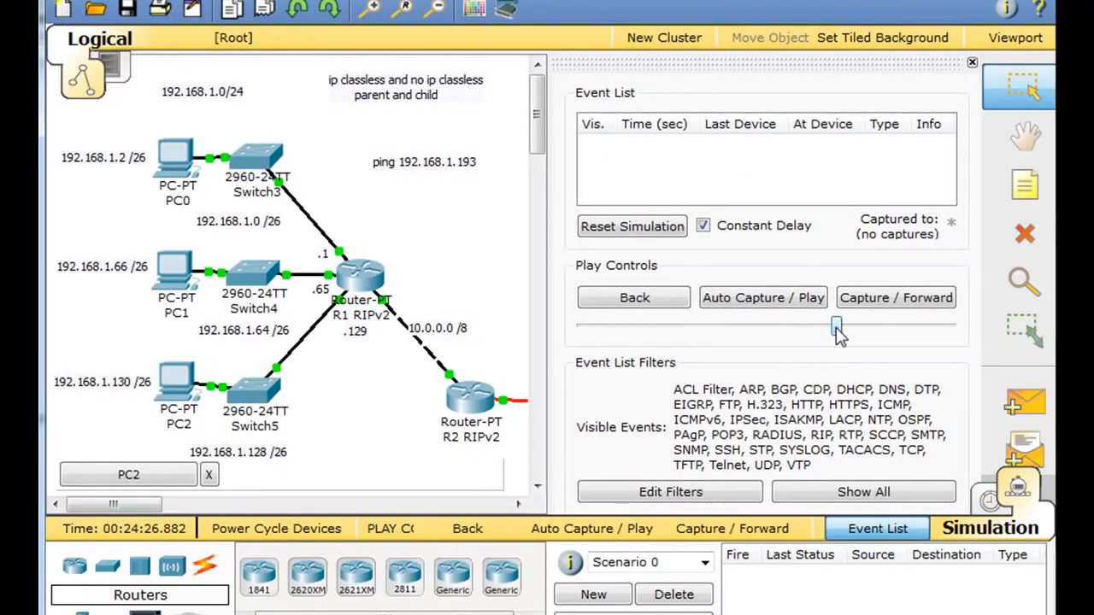
left_click(175, 376)
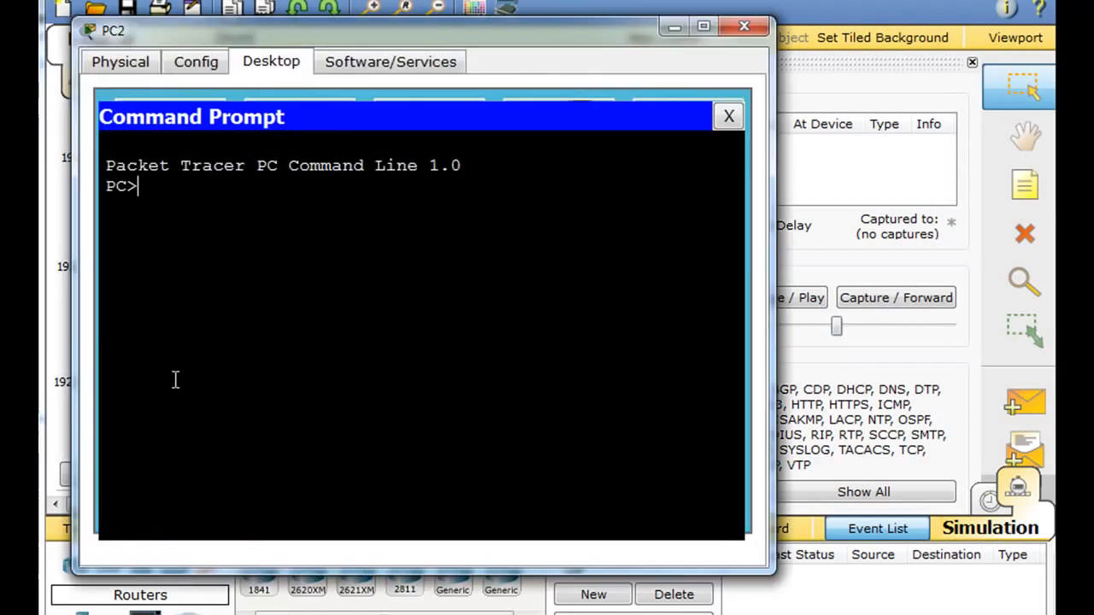
type("ping 192.168.1.193")
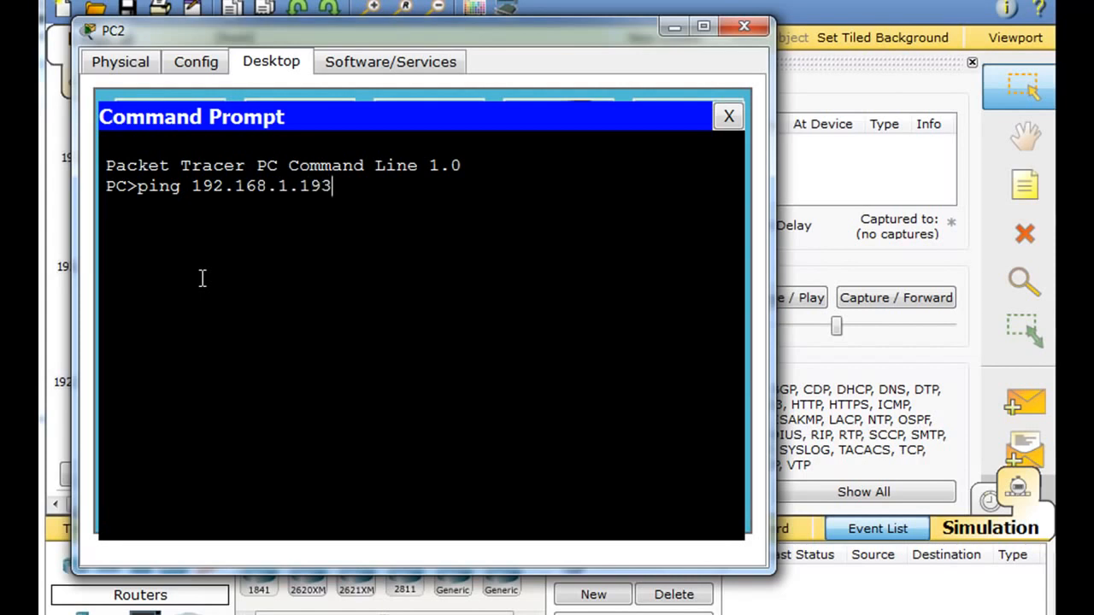
key("Return")
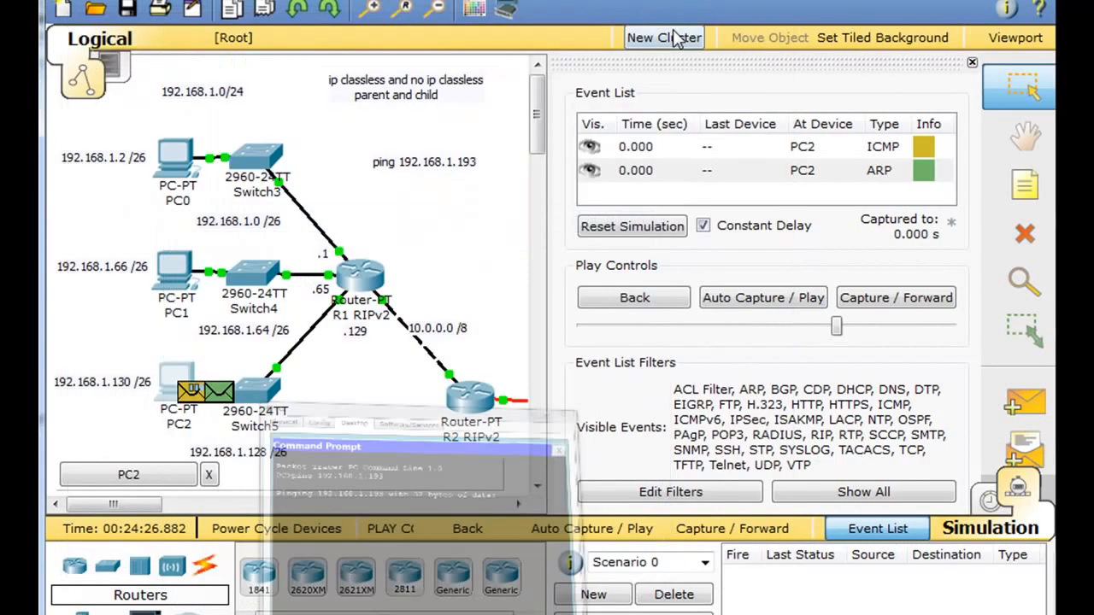
left_click(674, 26)
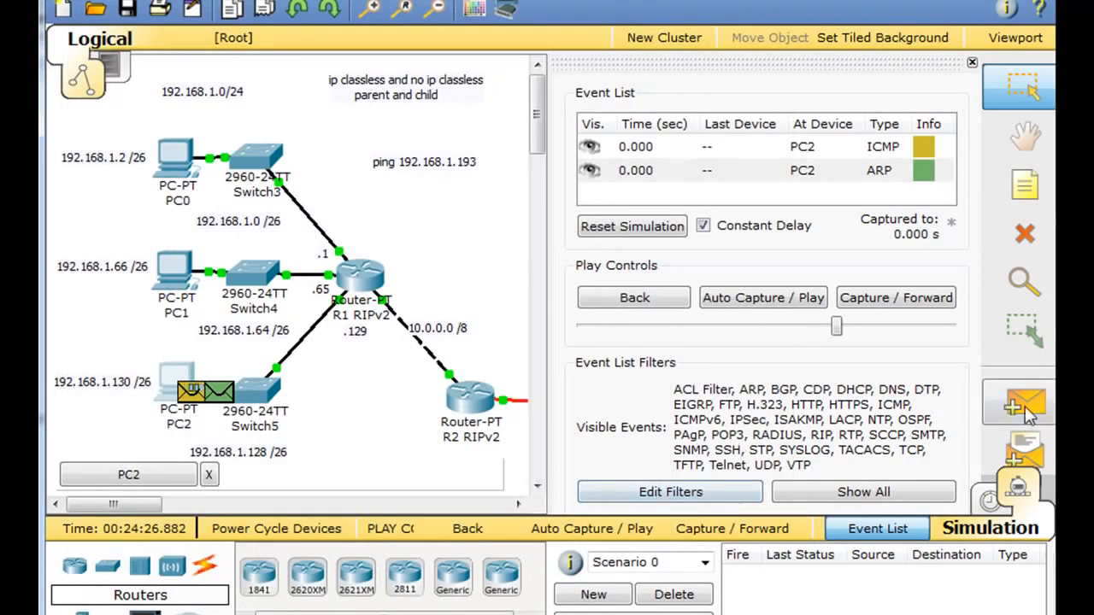
Step: Widen the main window, auto-play the simulation to trace PC2's ping packets toward R1, and return to Realtime mode
left_click_drag(1058, 308, 1093, 307)
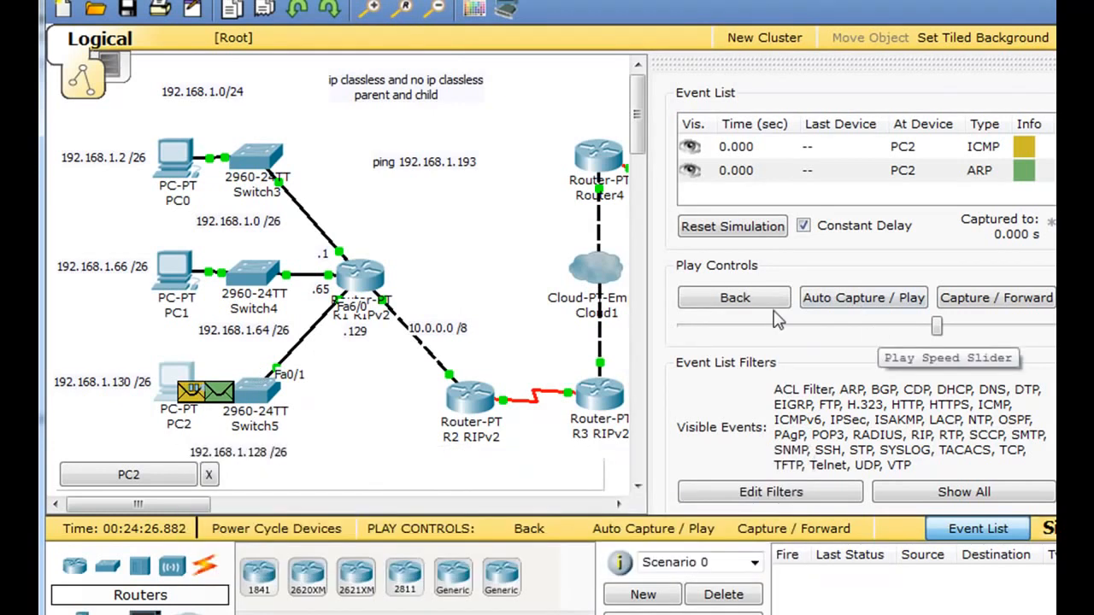
left_click(877, 305)
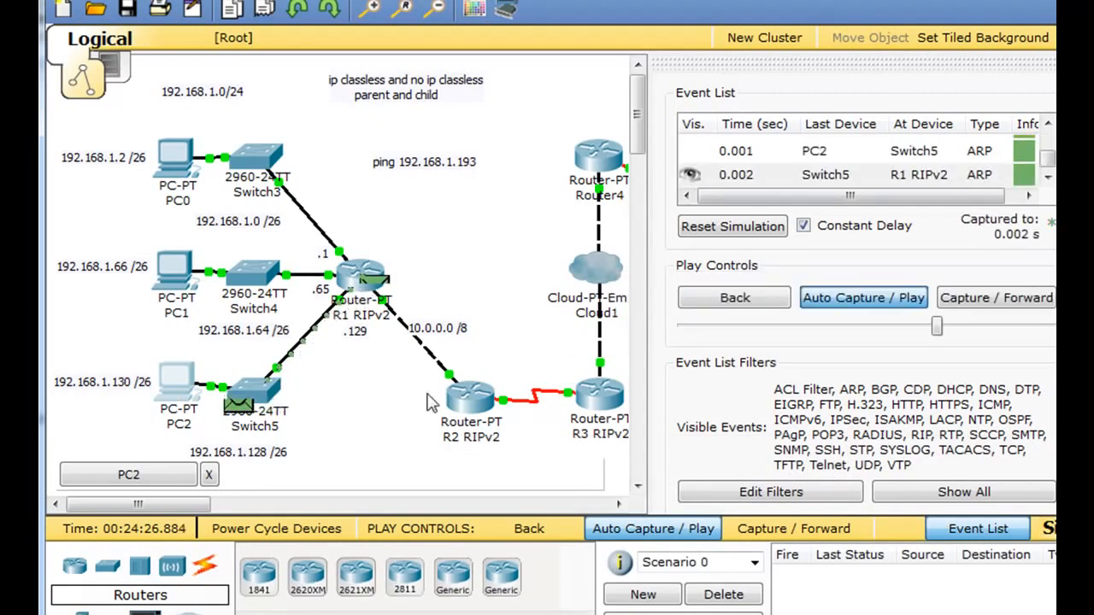
mouse_move(333, 391)
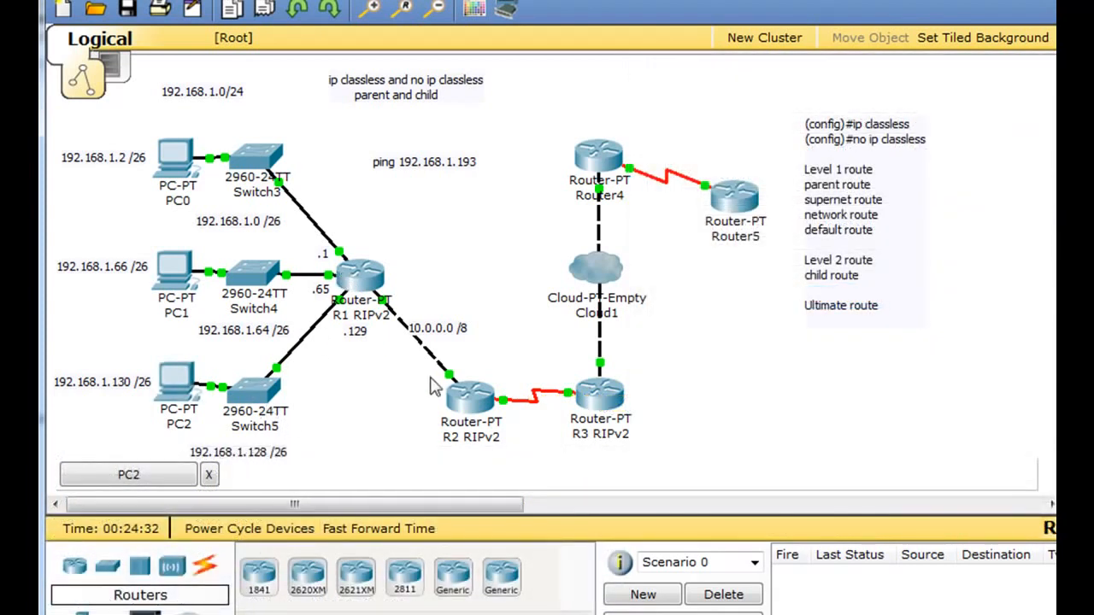
mouse_move(440, 378)
mouse_move(246, 183)
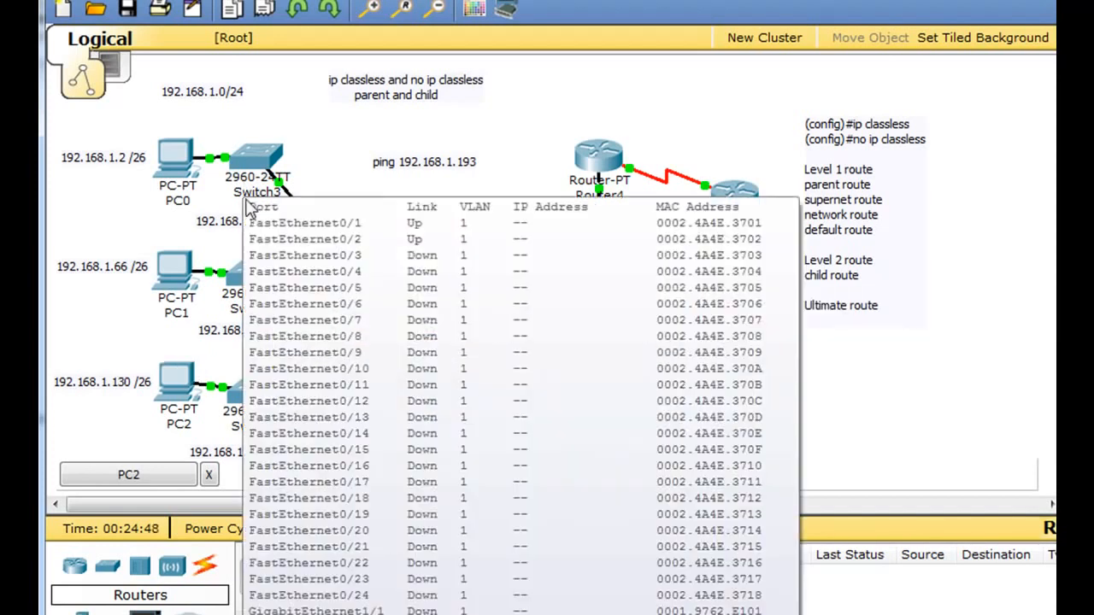